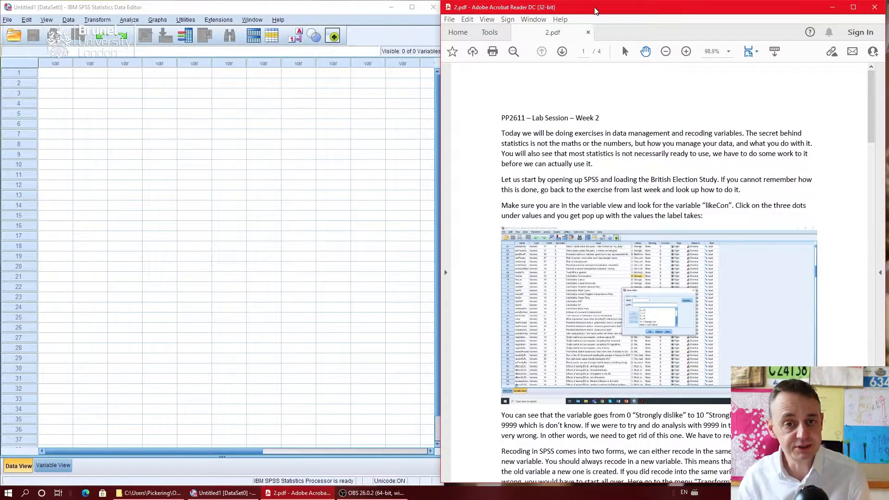
Accept the general options with variable lists showing names in alphabetical order, and minimize the output window
click(342, 12)
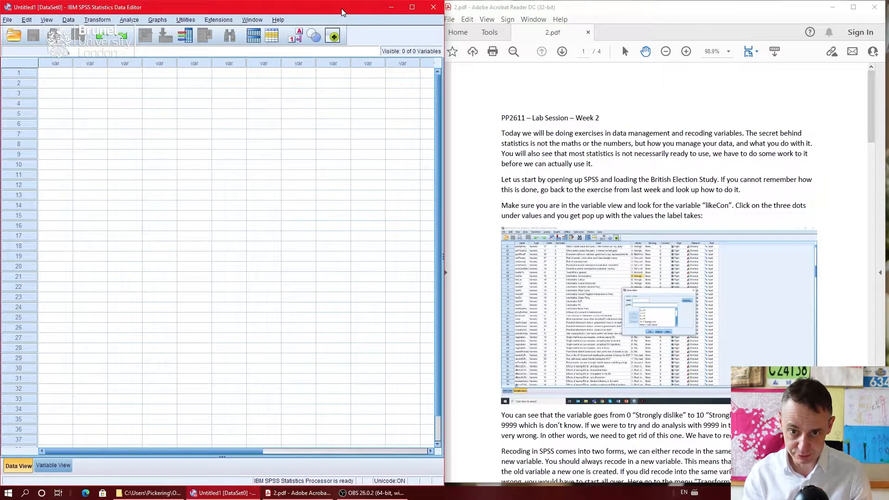
click(7, 20)
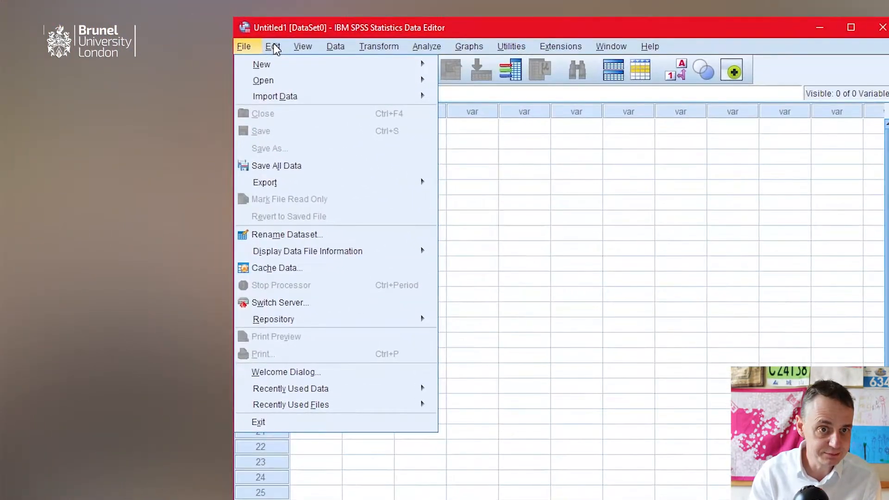
click(30, 20)
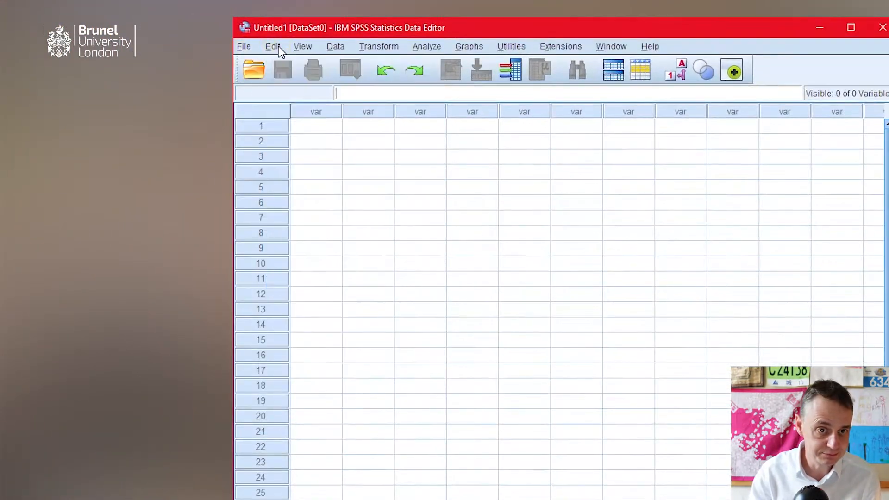
click(278, 47)
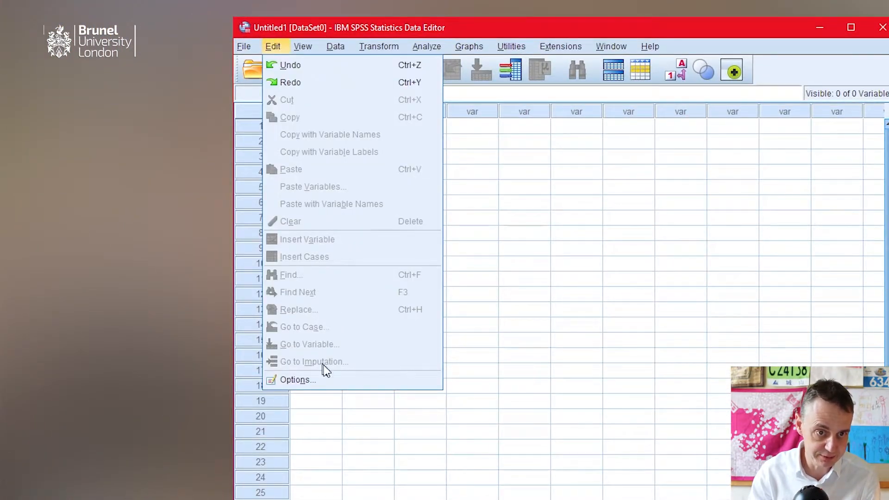
click(308, 385)
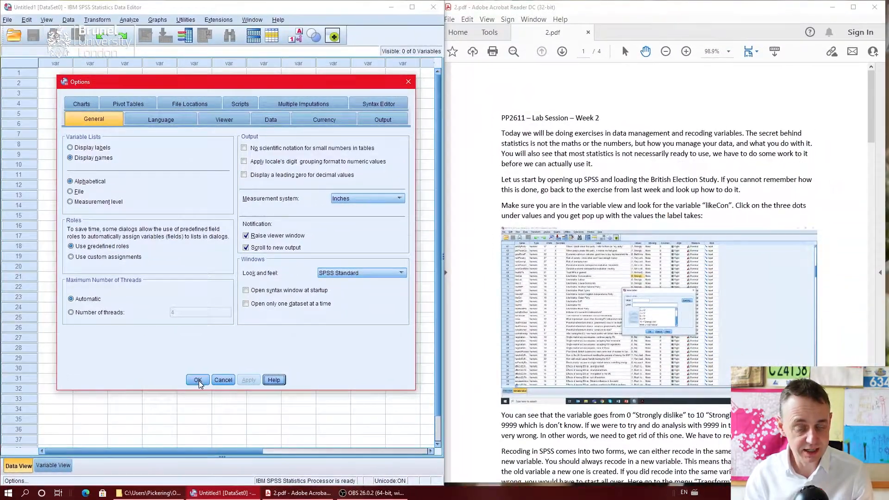
click(199, 380)
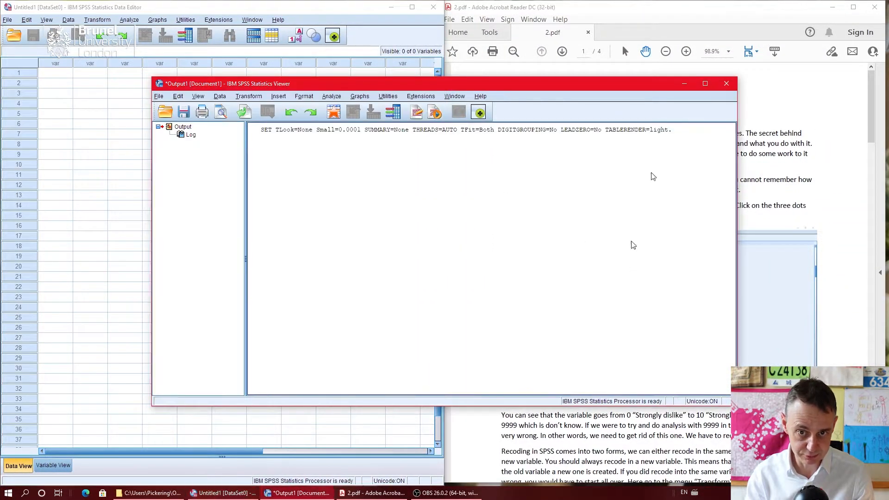
click(685, 84)
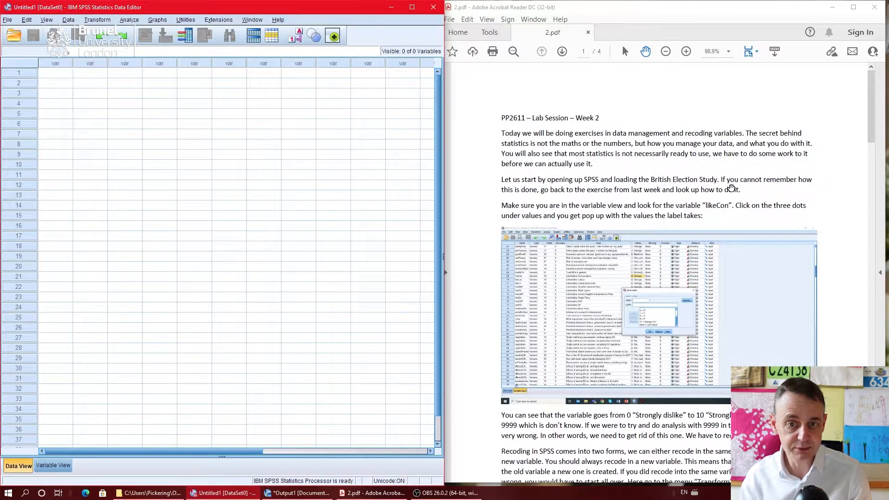
Open the British Election Study dataset BES2019_W15.sav from the module's data folder
click(155, 495)
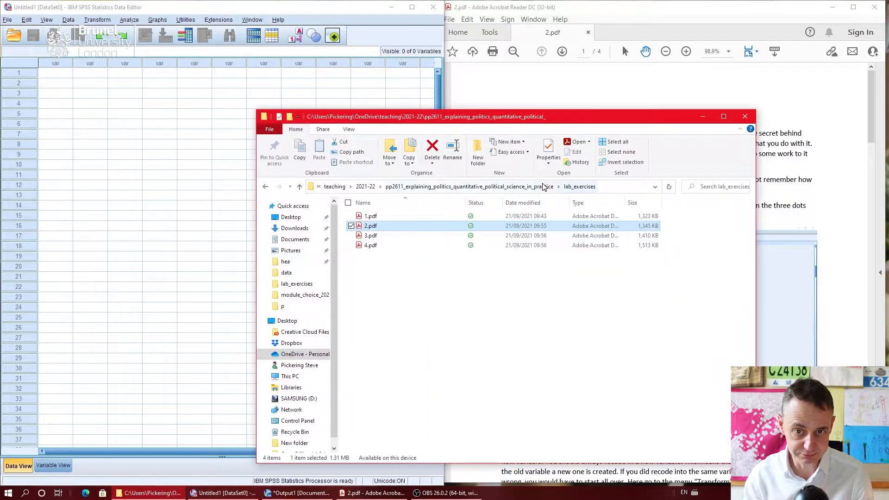
click(537, 187)
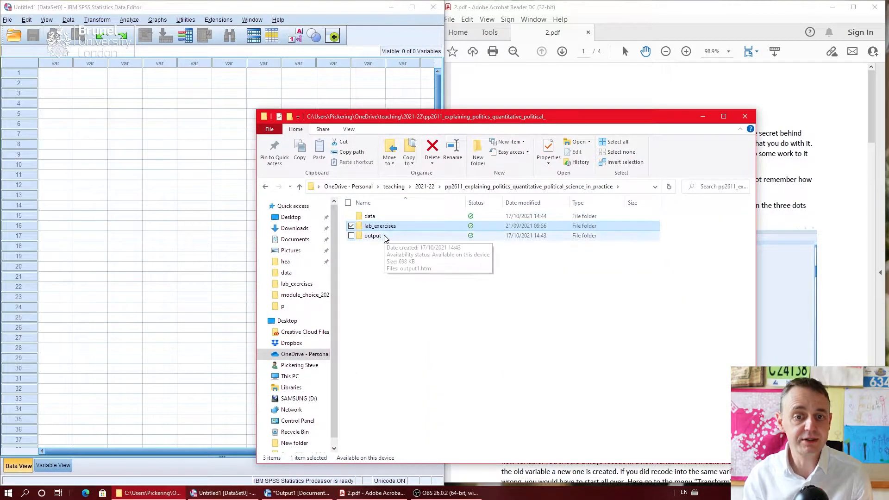
double_click(383, 216)
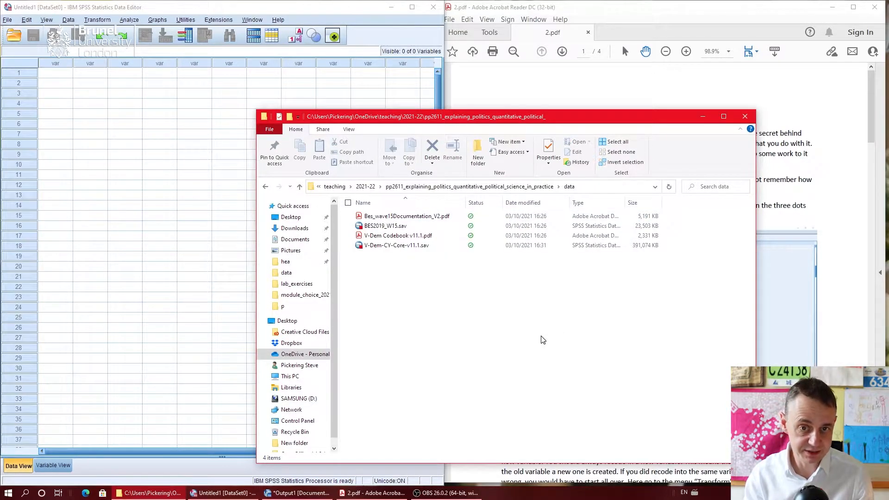
click(386, 228)
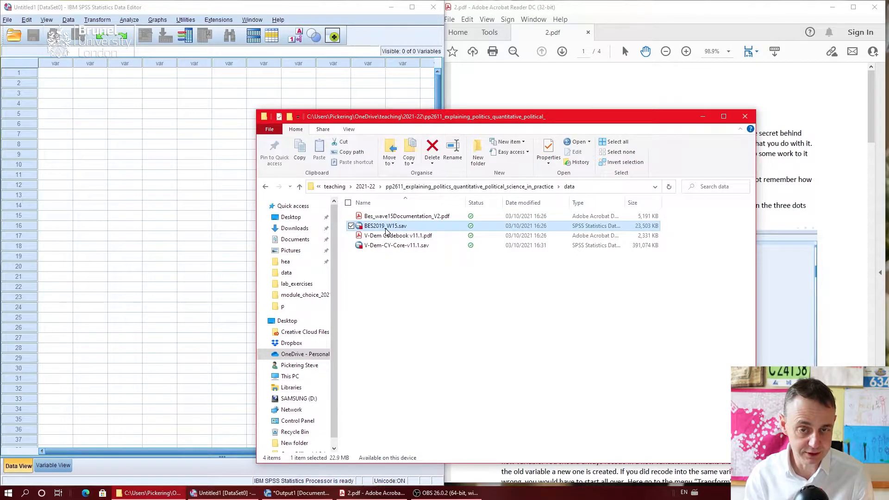
key(Return)
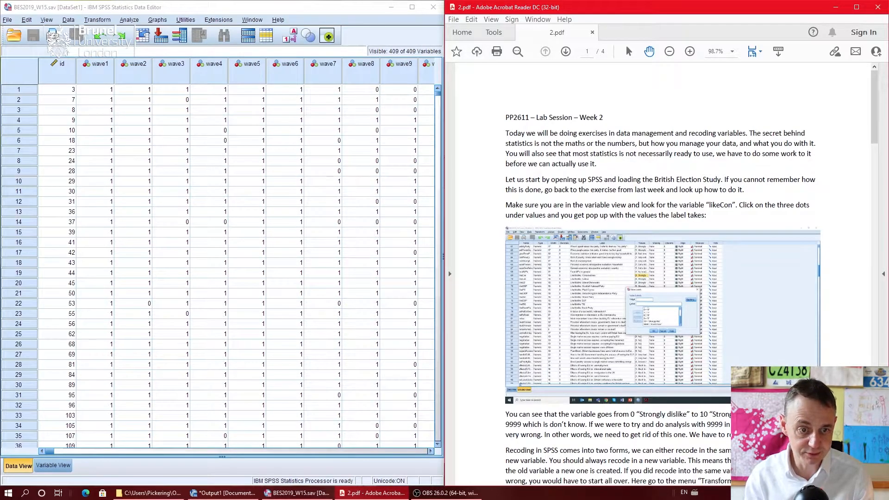
Show the variable definitions and find the variable likeCon by searching the Name column
click(54, 465)
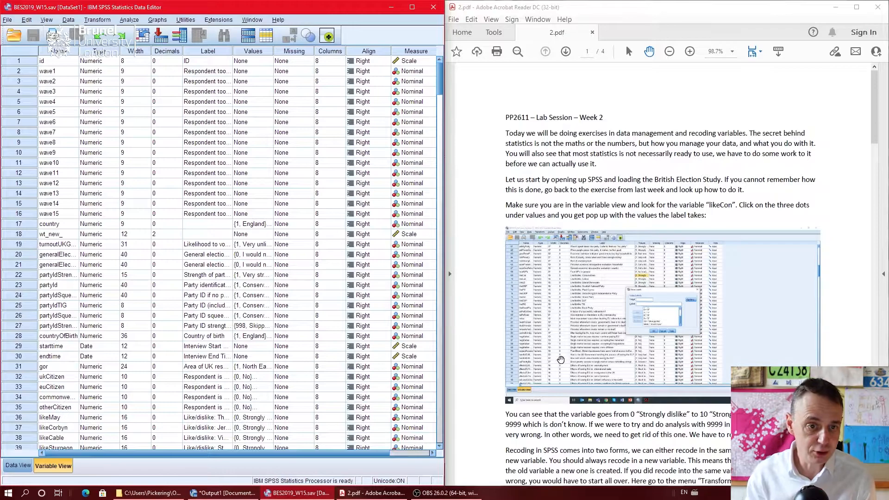
click(52, 55)
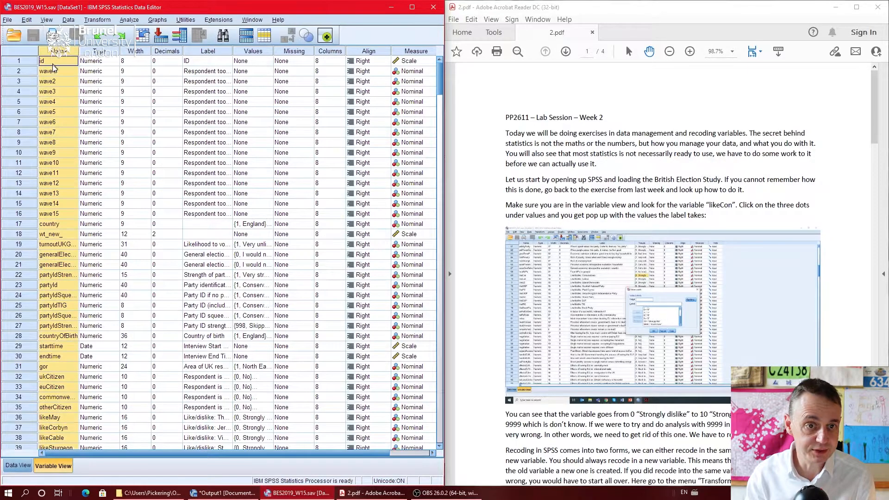
click(54, 63)
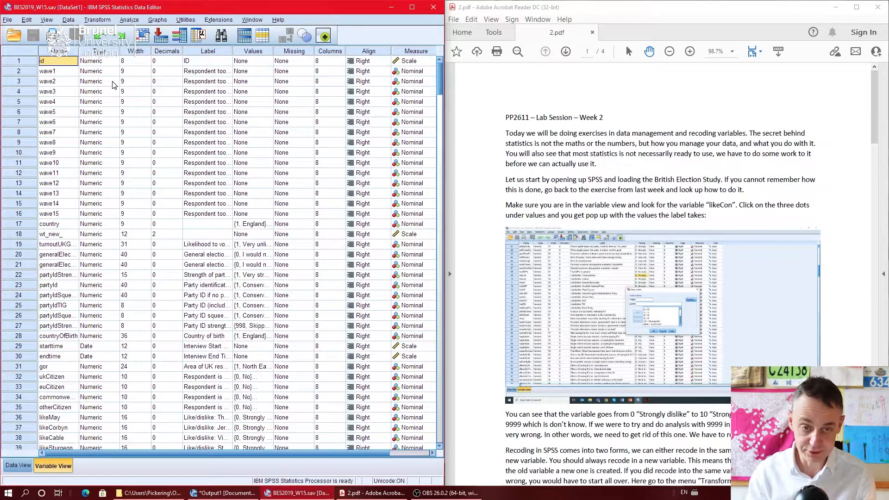
key(ctrl+f)
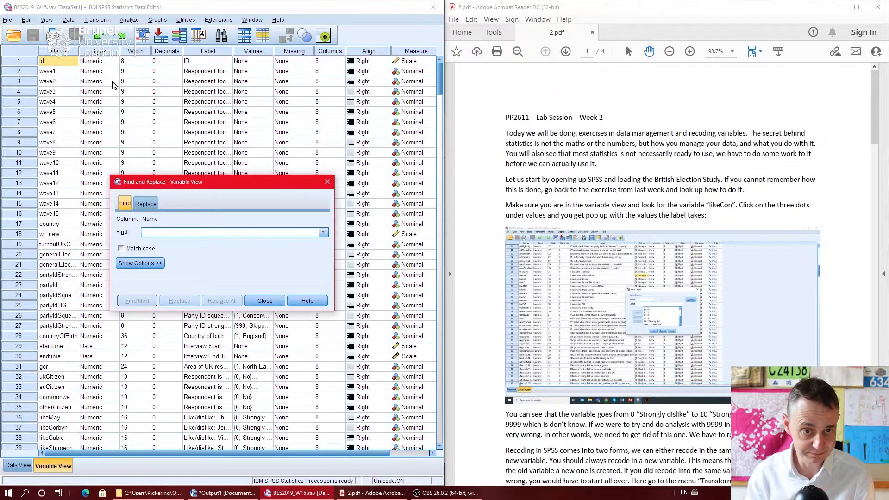
text(likeCon)
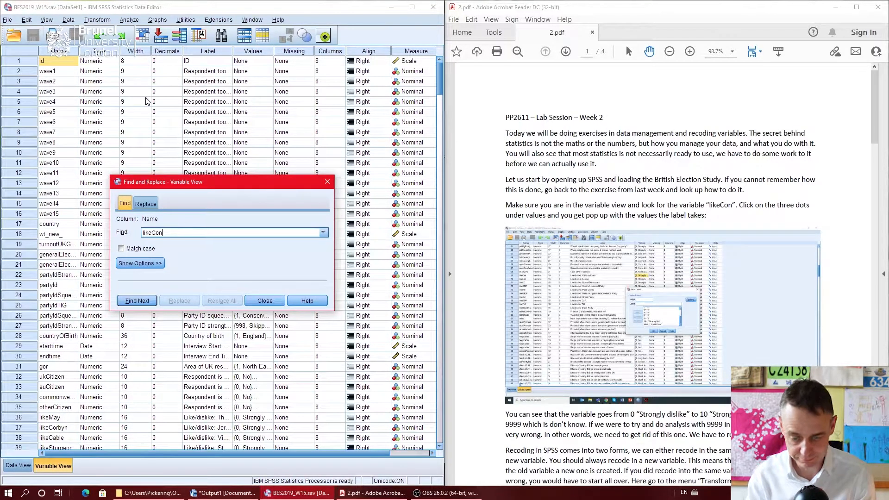
key(Return)
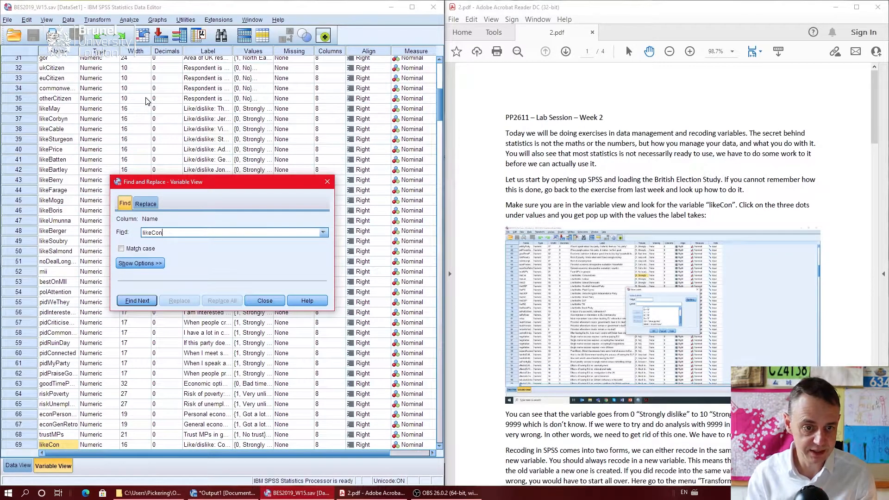
key(Escape)
scroll(87, 356, down, 7)
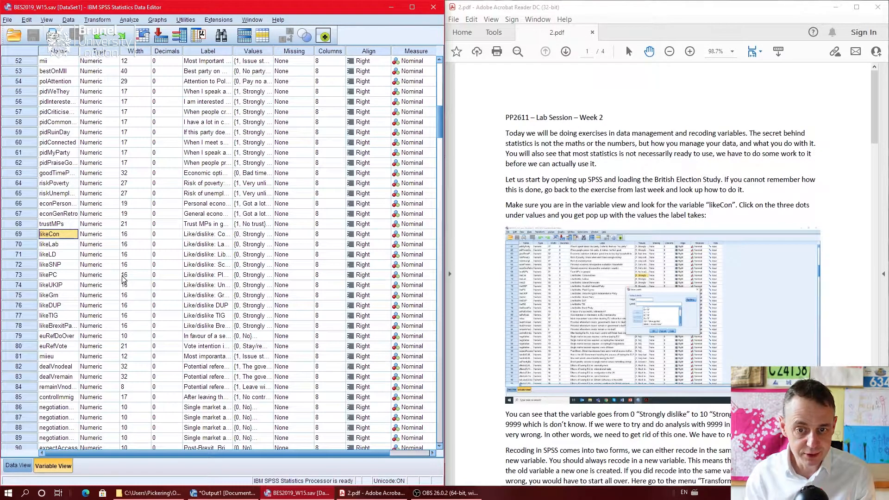
Examine the full list of value labels defined for likeCon, and close it without making changes
key(Right)
key(Right)
key(Right)
key(Right)
key(Right)
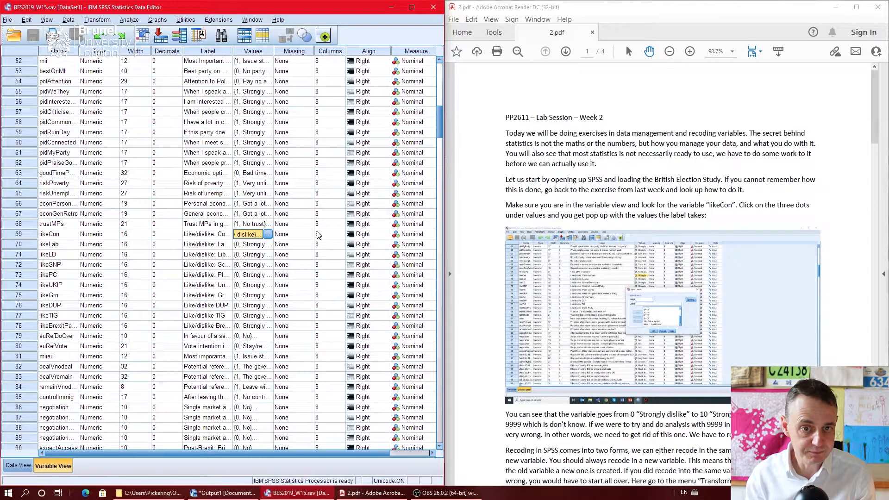
click(268, 235)
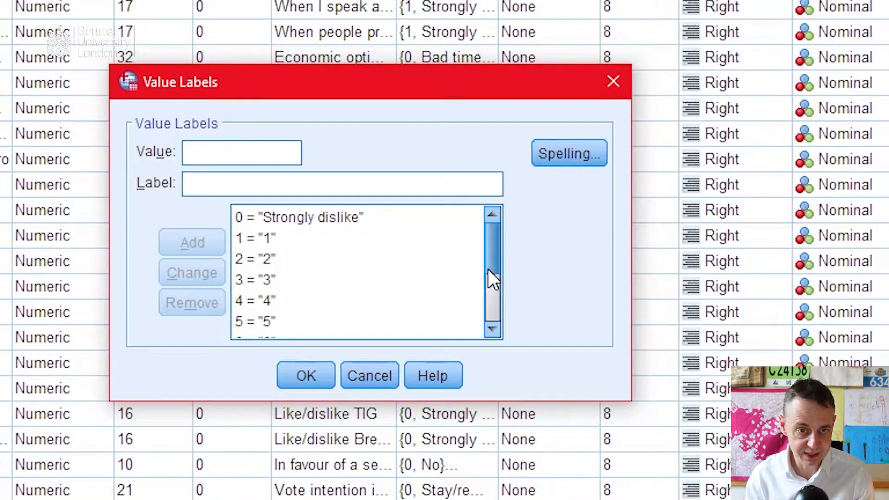
drag(489, 270, 490, 324)
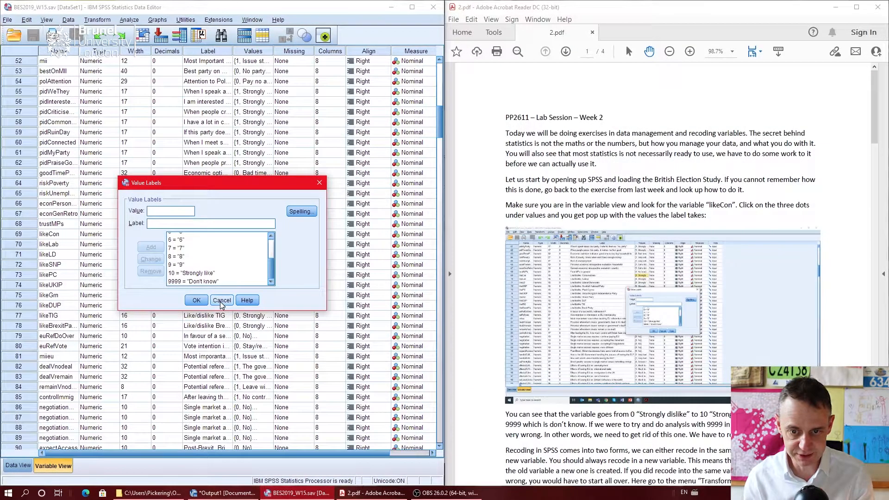
click(220, 302)
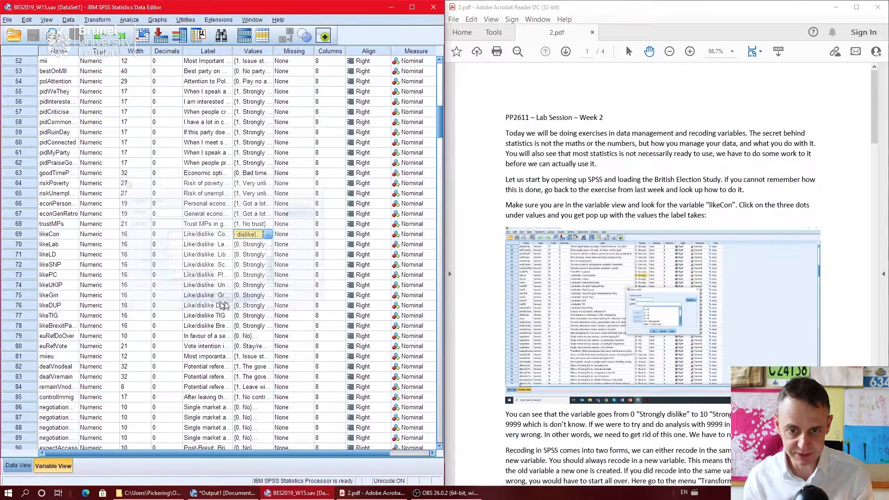
Start Recode into Different Variables and add likeCon as the input variable
scroll(548, 403, down, 3)
scroll(548, 402, down, 3)
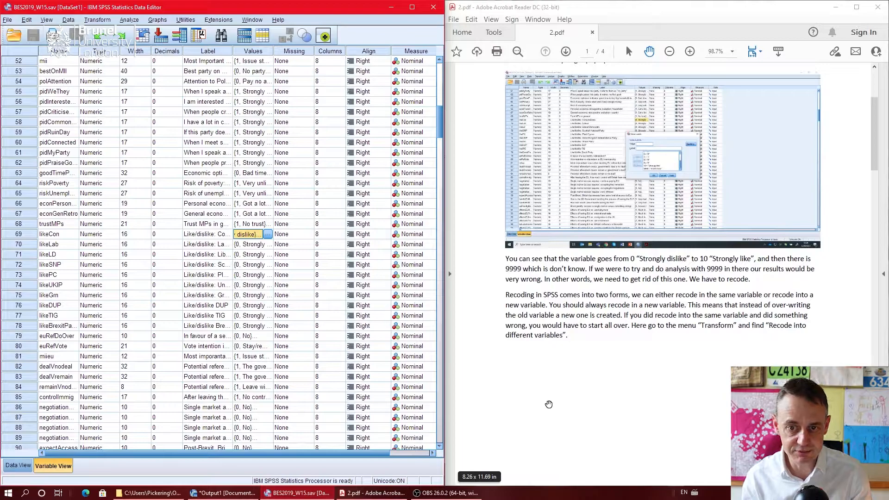
scroll(548, 404, down, 3)
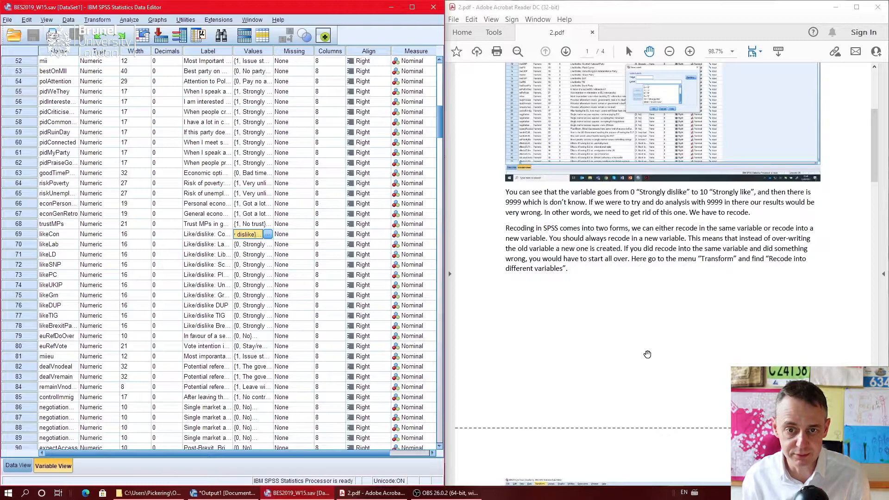
click(70, 235)
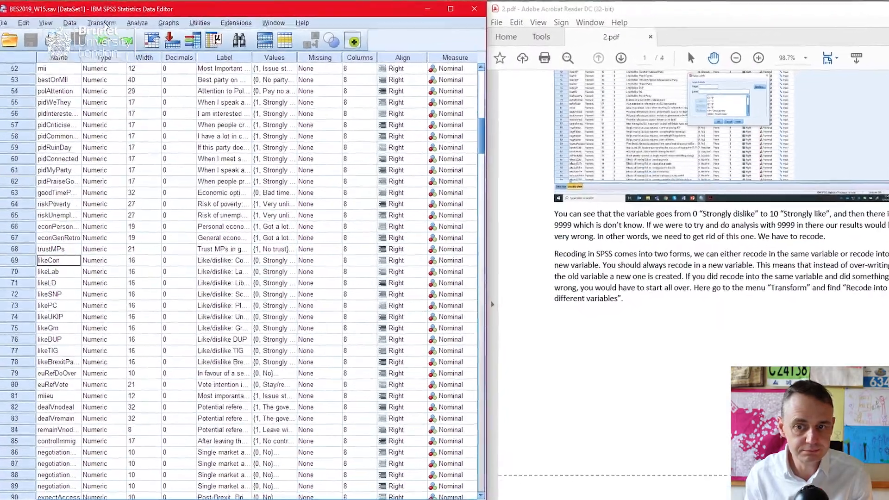
click(99, 20)
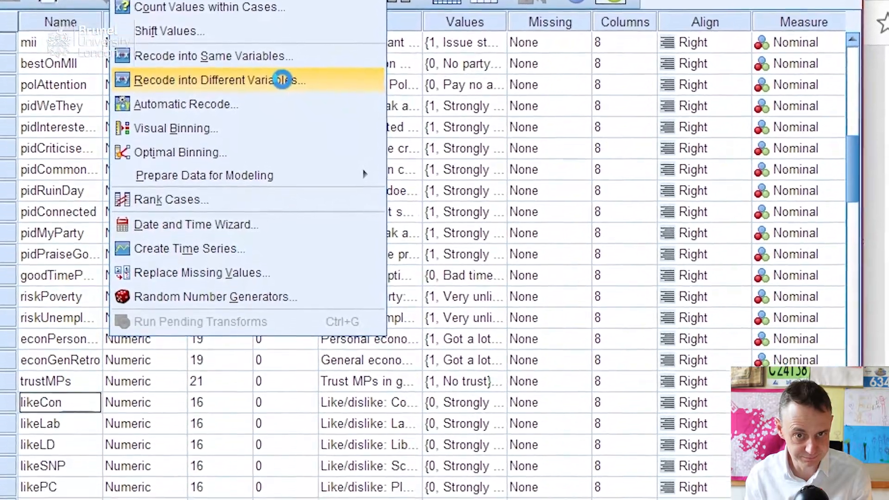
click(590, 480)
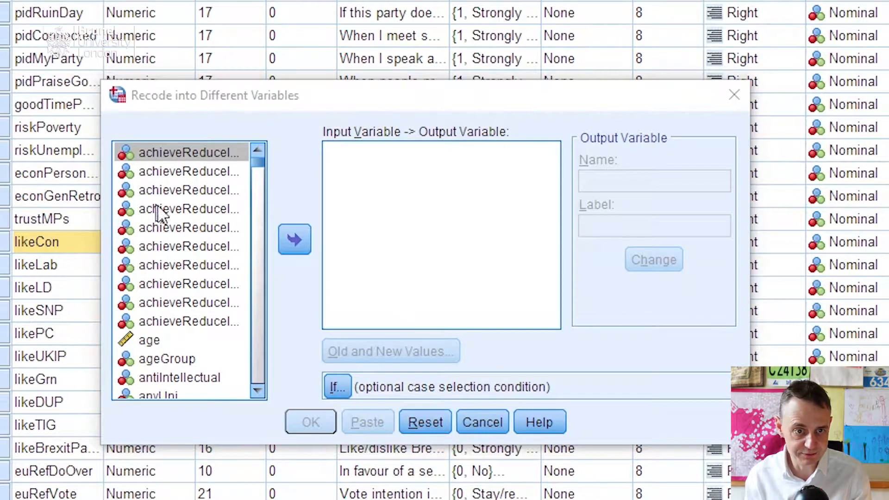
click(167, 171)
click(169, 156)
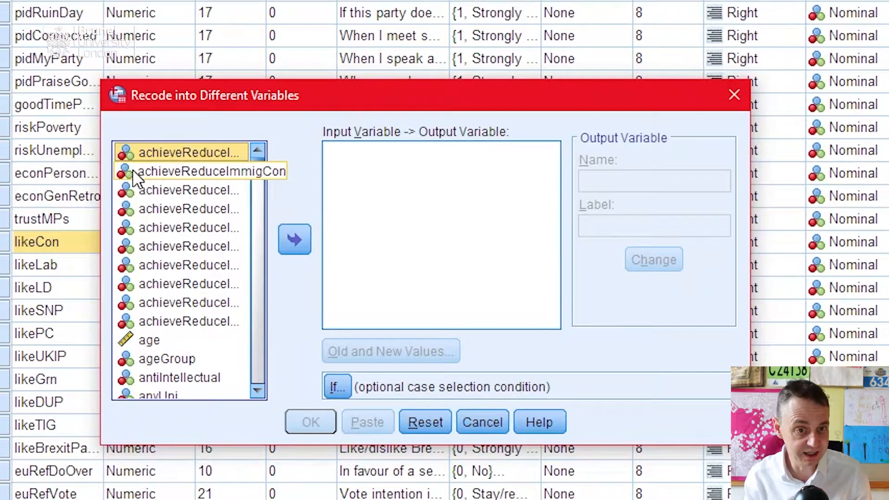
key(l)
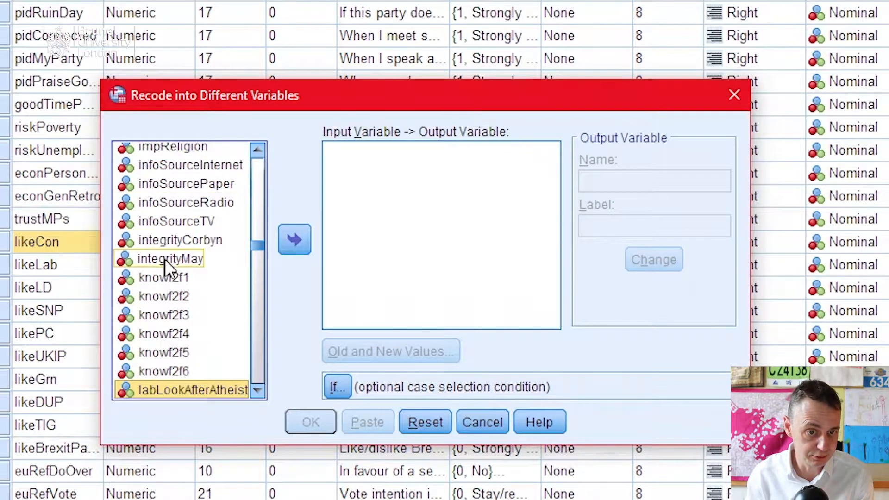
scroll(217, 353, down, 3)
scroll(221, 355, down, 5)
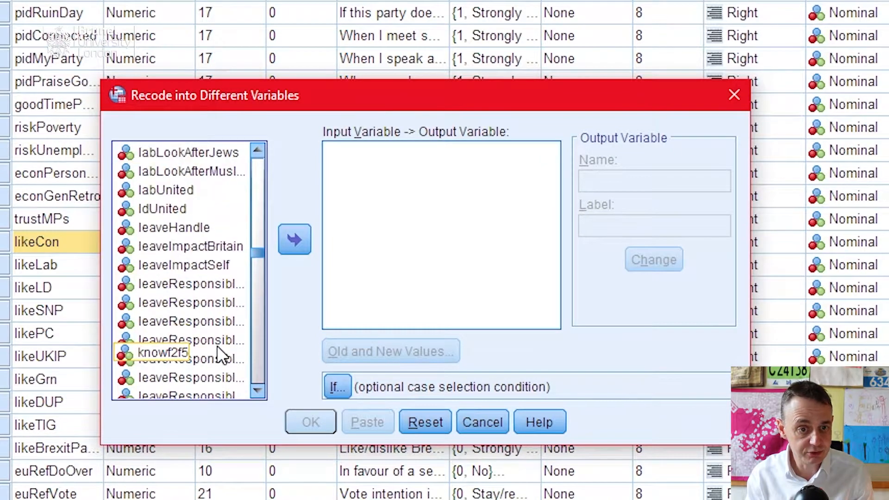
scroll(200, 293, down, 2)
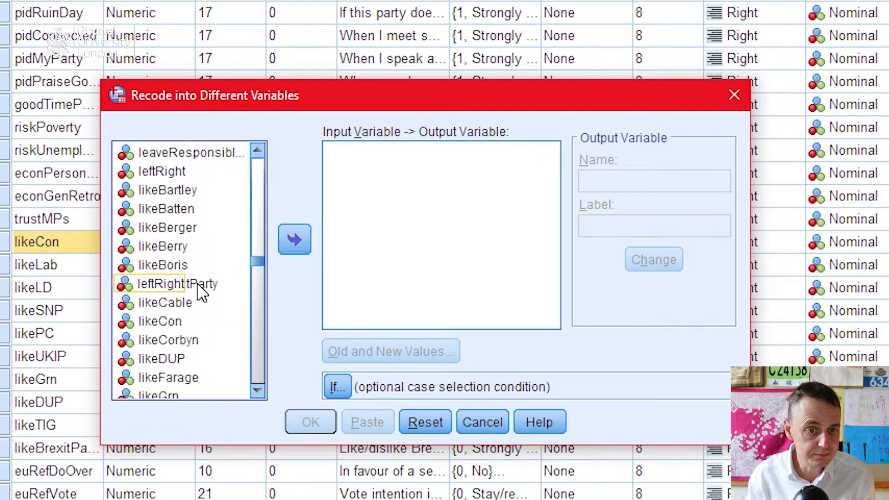
click(165, 322)
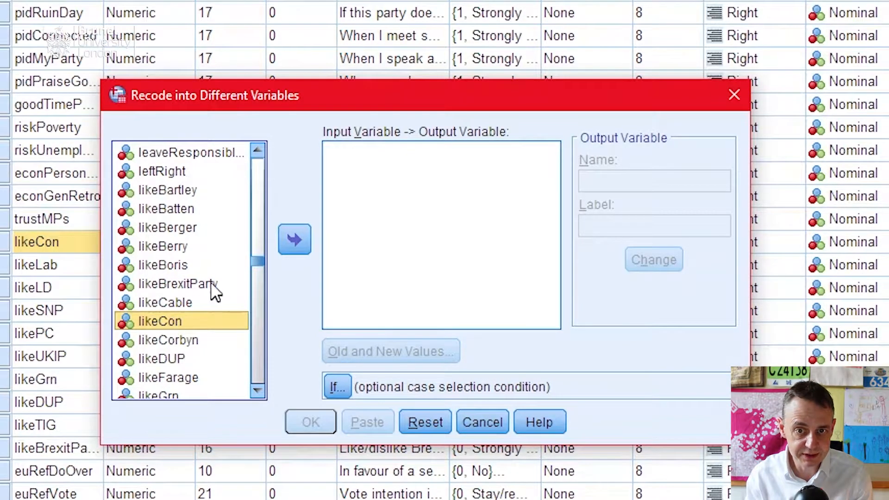
click(294, 240)
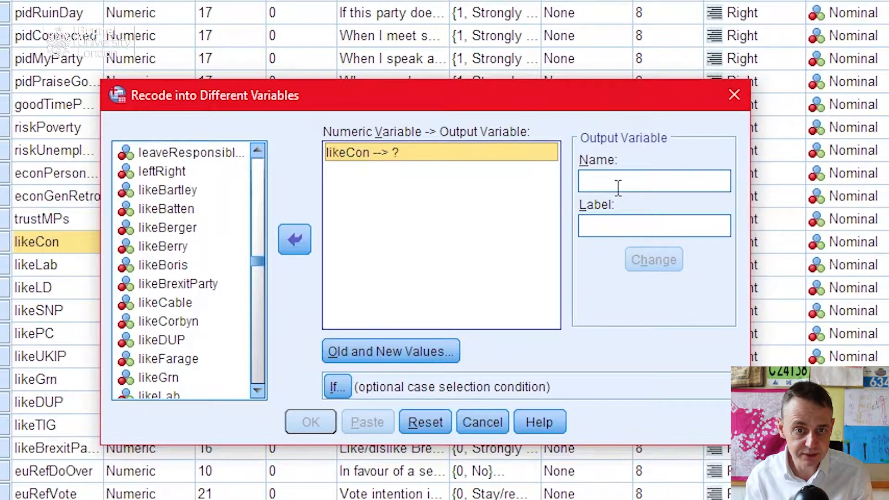
Name the output variable for likeCon likeConRec, label it "LIke Conservative Recoded", and apply the change
click(618, 188)
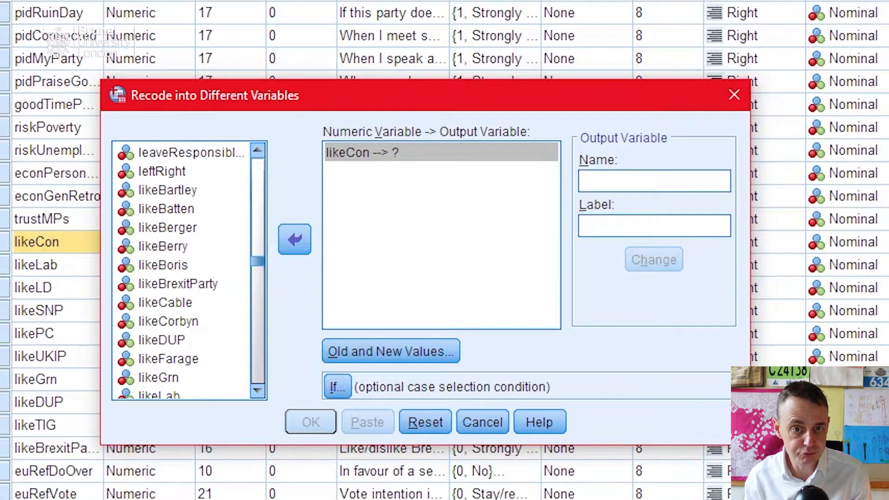
text(l)
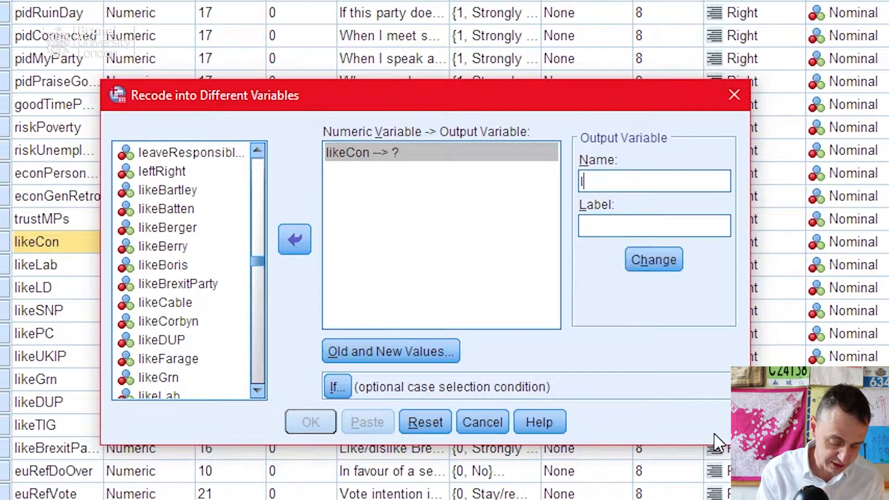
text(ikeConRec)
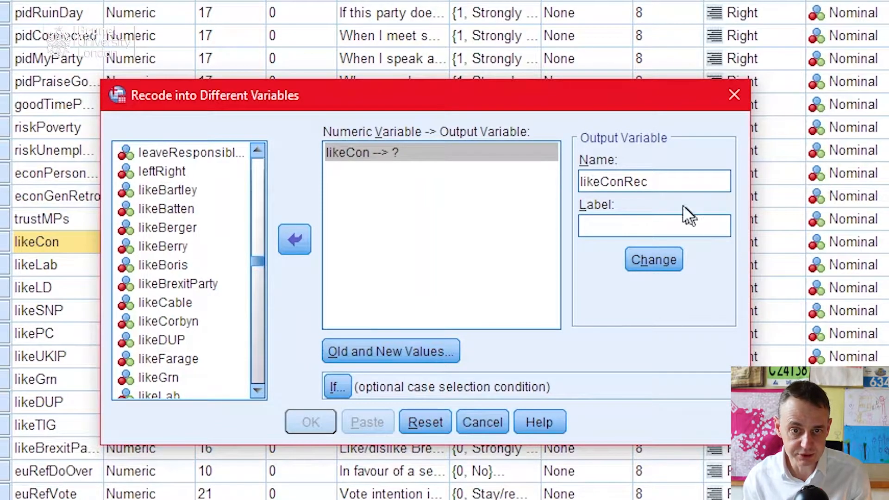
click(656, 225)
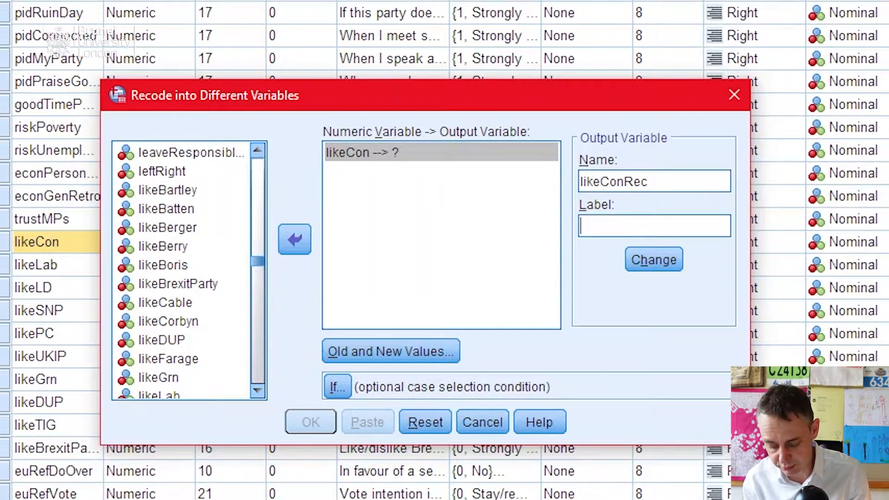
text(LIke Con)
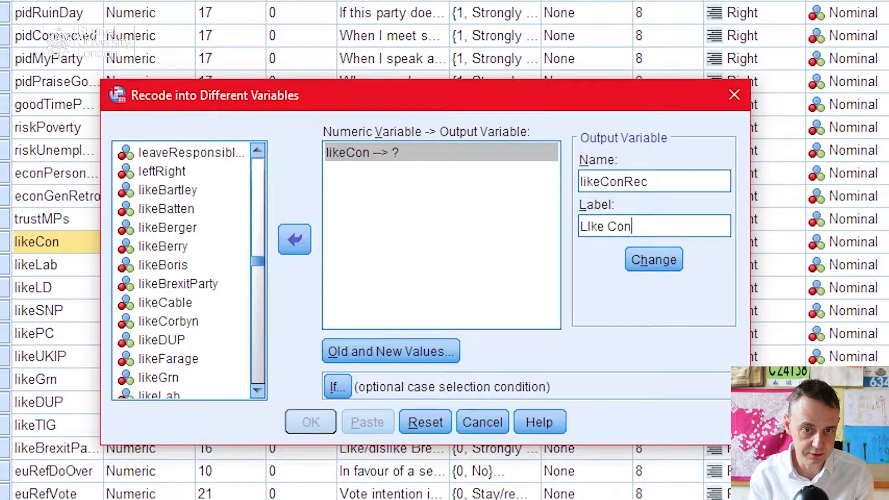
text(servative Recoded)
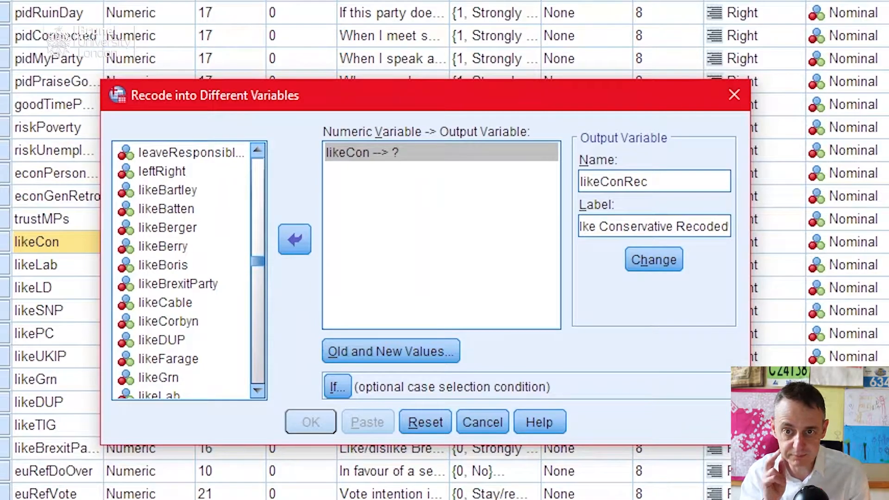
click(649, 268)
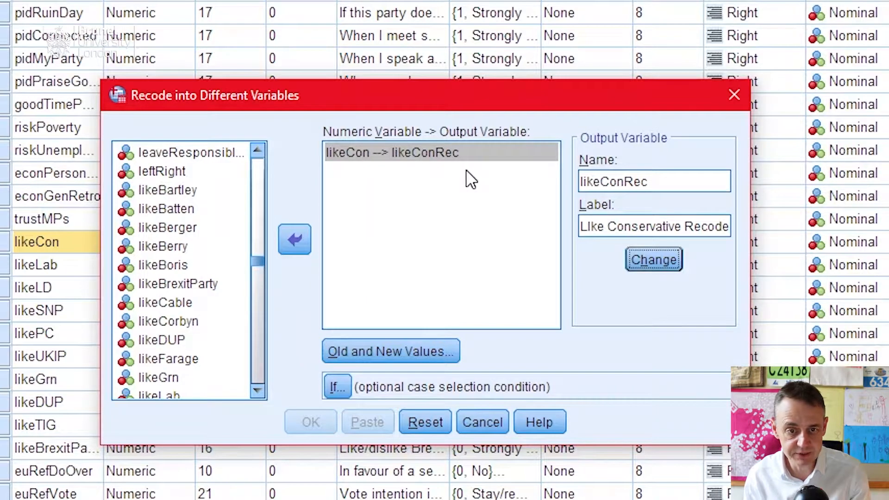
Open the old and new value definitions and add a rule recoding the old value 9999 to system-missing
click(424, 348)
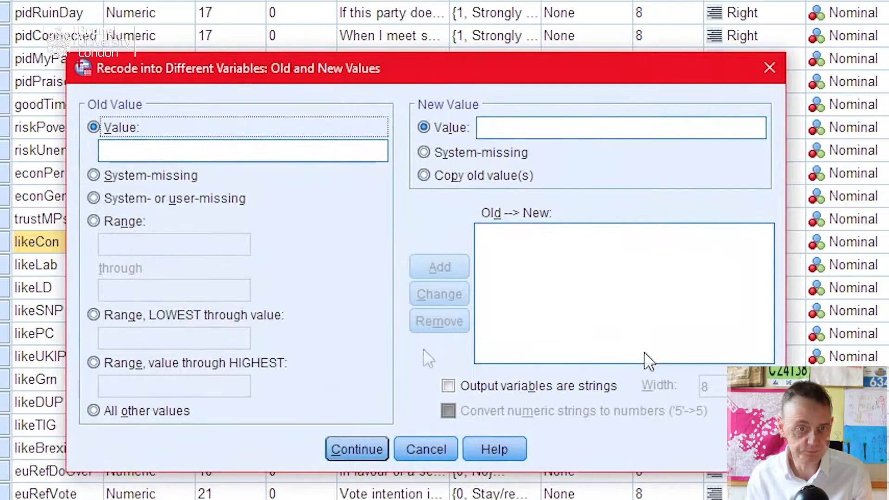
click(262, 151)
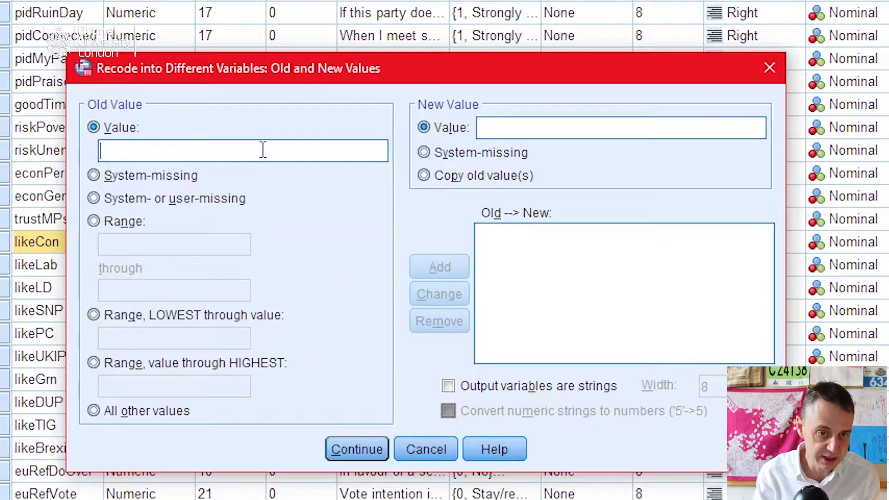
text(9999)
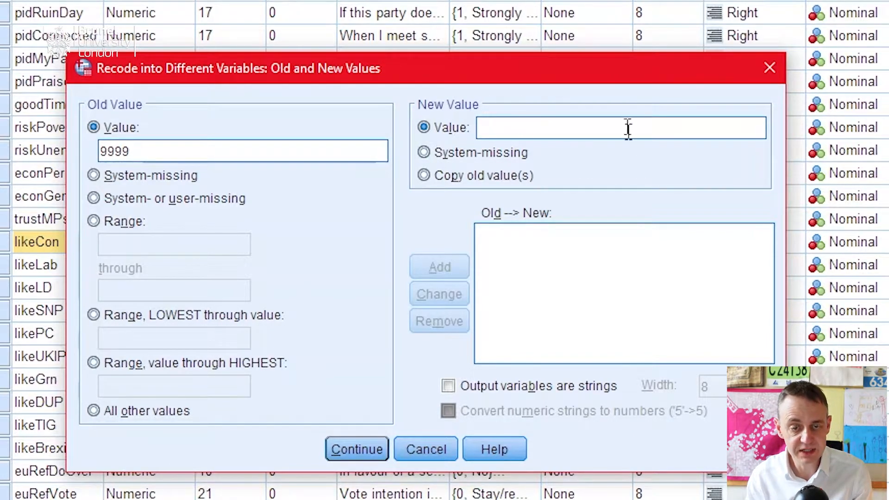
click(424, 153)
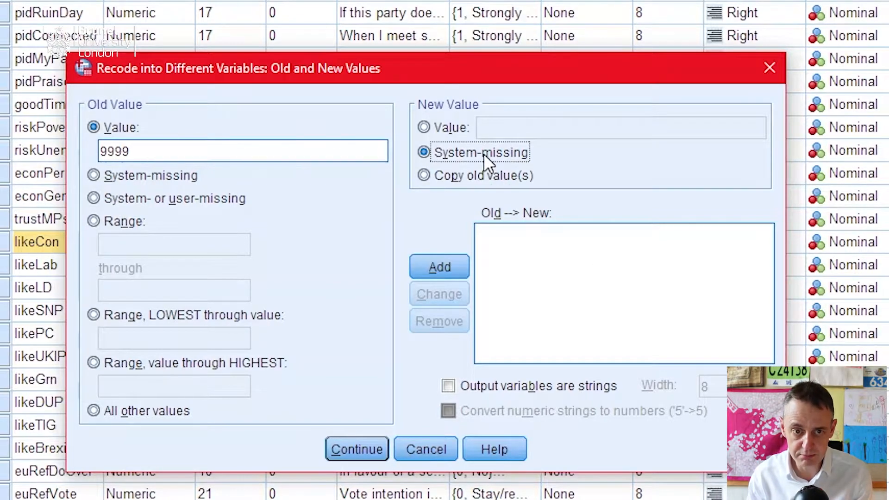
click(440, 268)
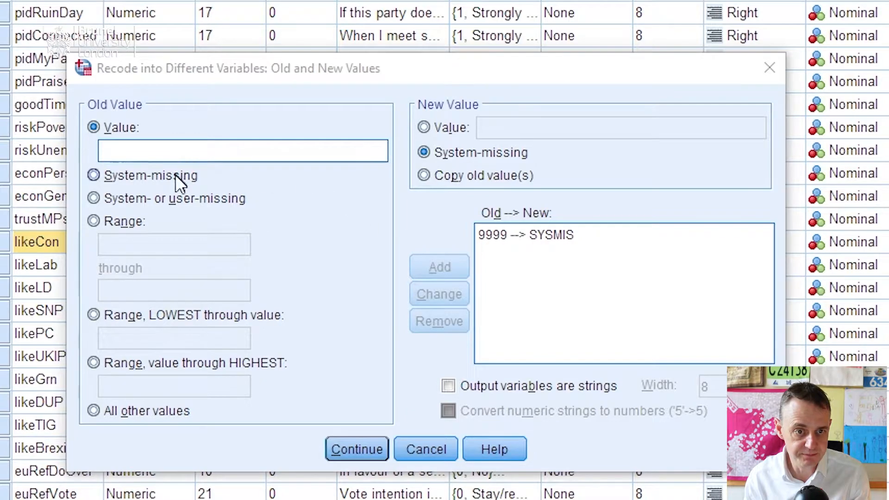
Add a rule copying the old values for the range 0 through 10, run the recode, and minimize the output window
click(106, 217)
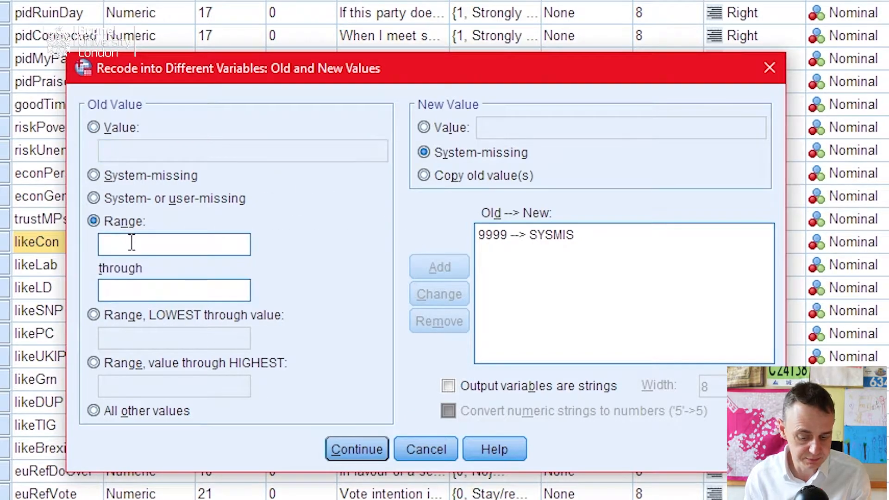
text(0)
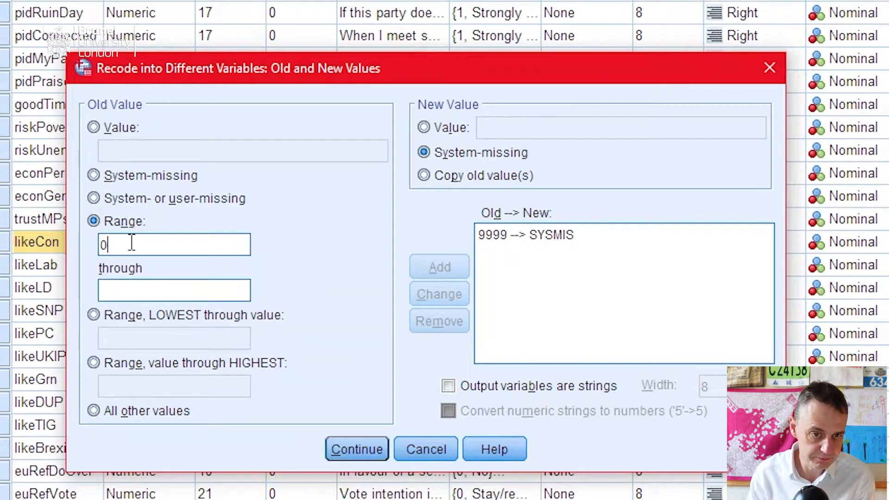
click(194, 290)
text(10)
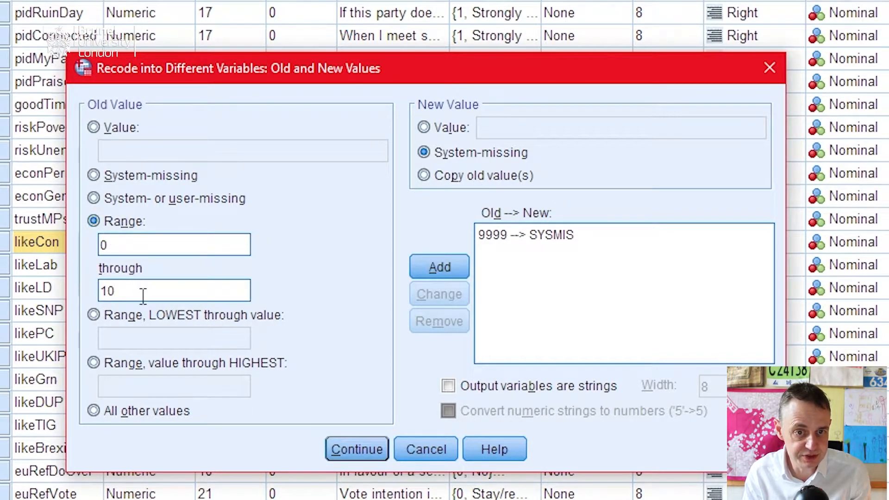
click(442, 175)
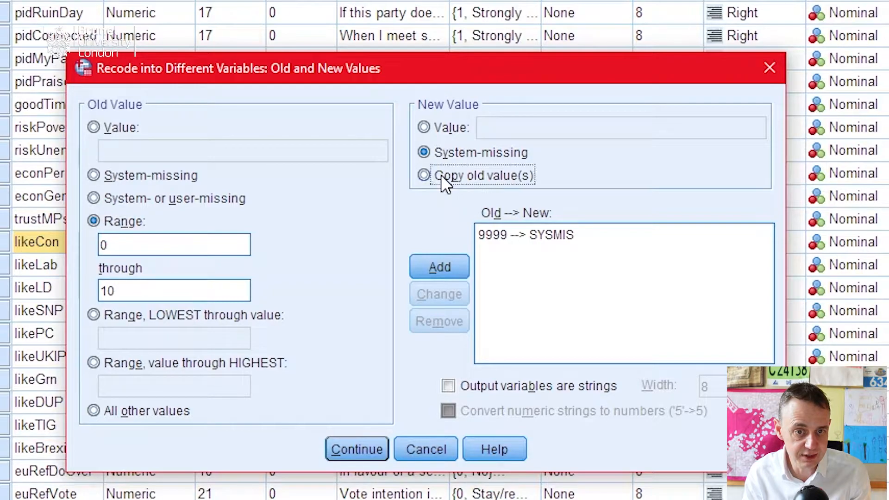
click(437, 265)
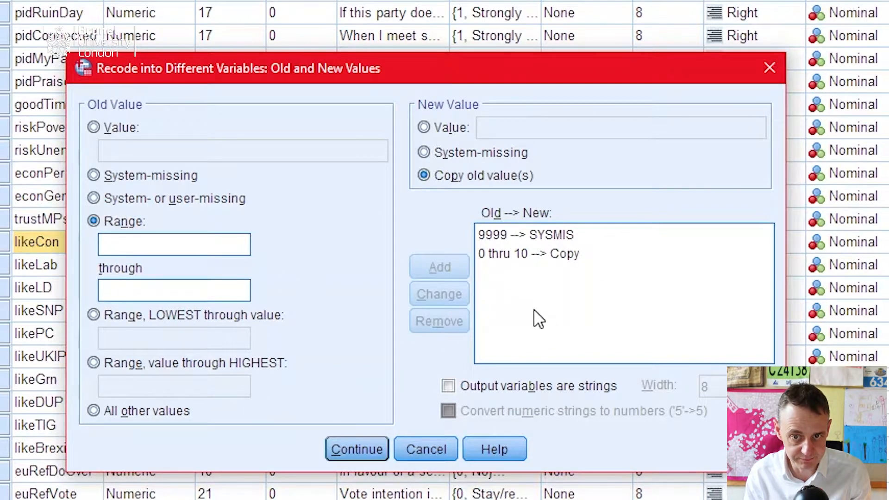
click(376, 444)
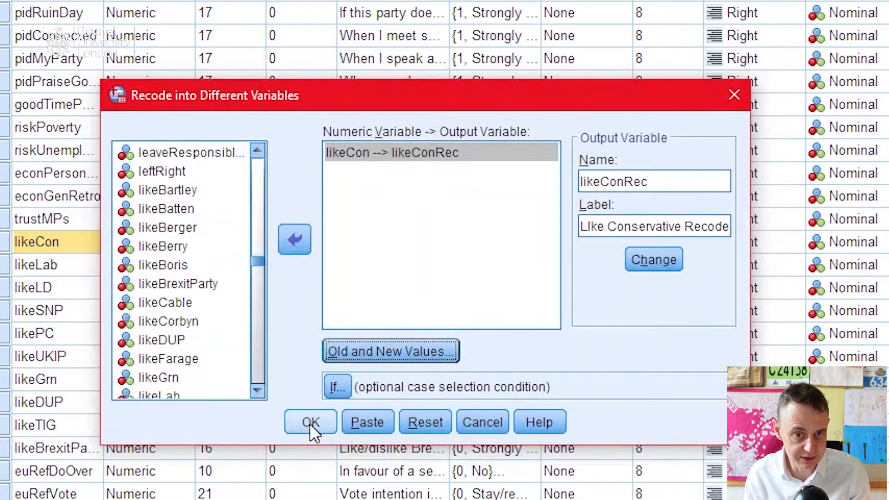
click(309, 423)
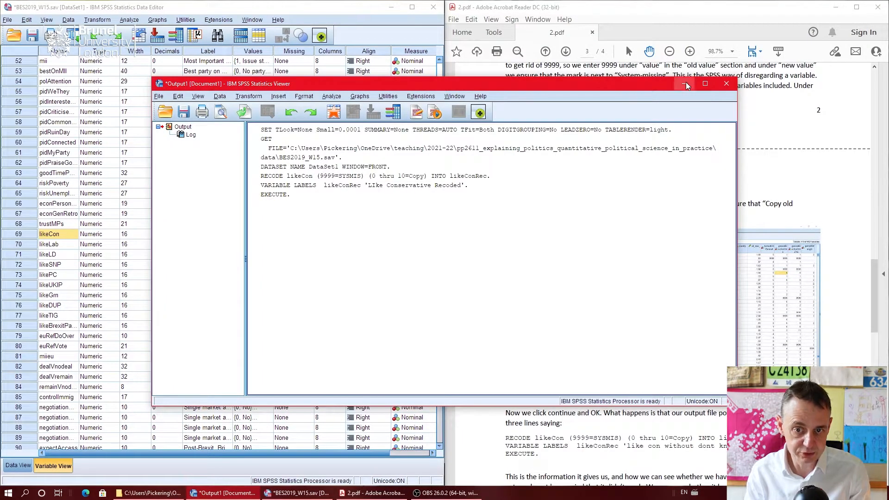
click(686, 84)
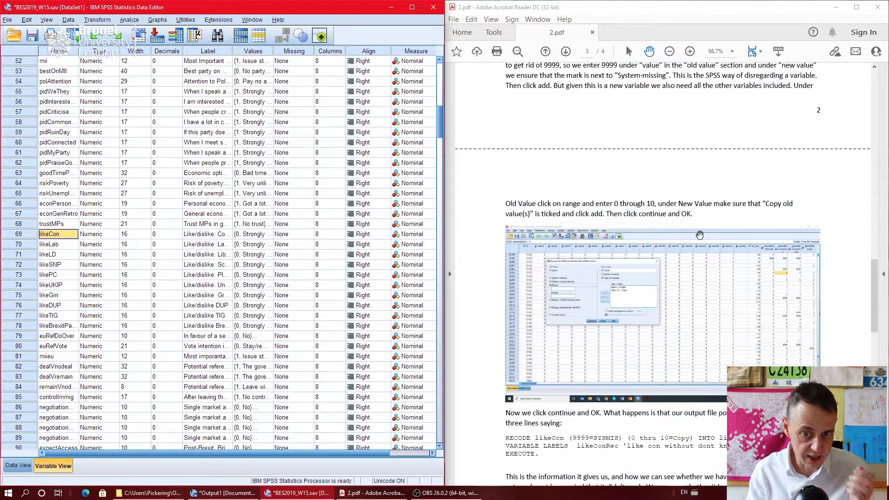
Search the variable names for likeConRec to check the new variable, and close the search
scroll(715, 333, down, 5)
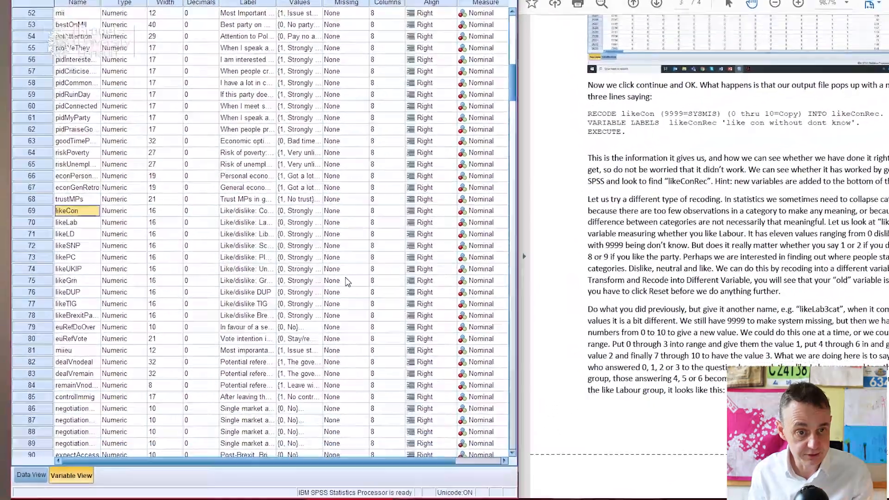
key(ctrl+f)
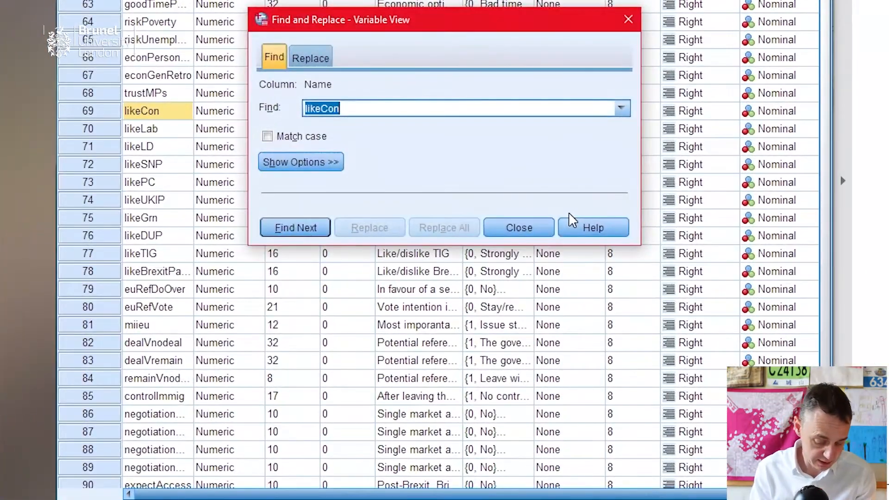
text(lik)
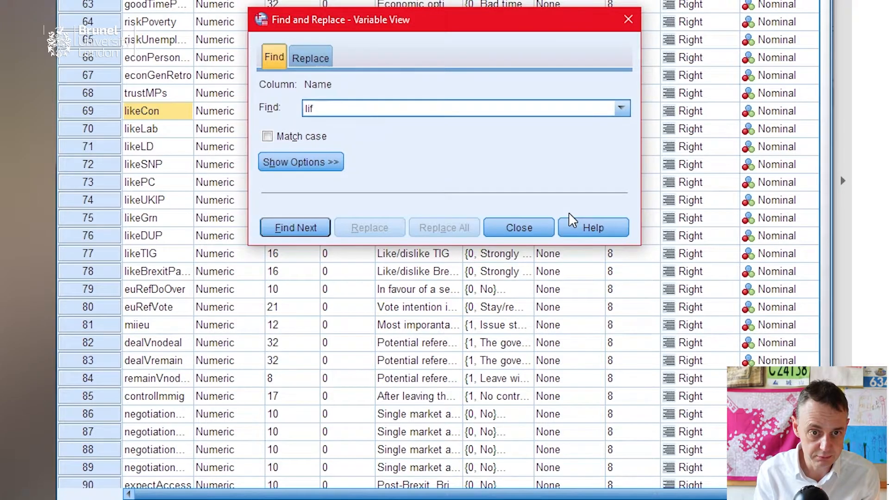
text(eCon)
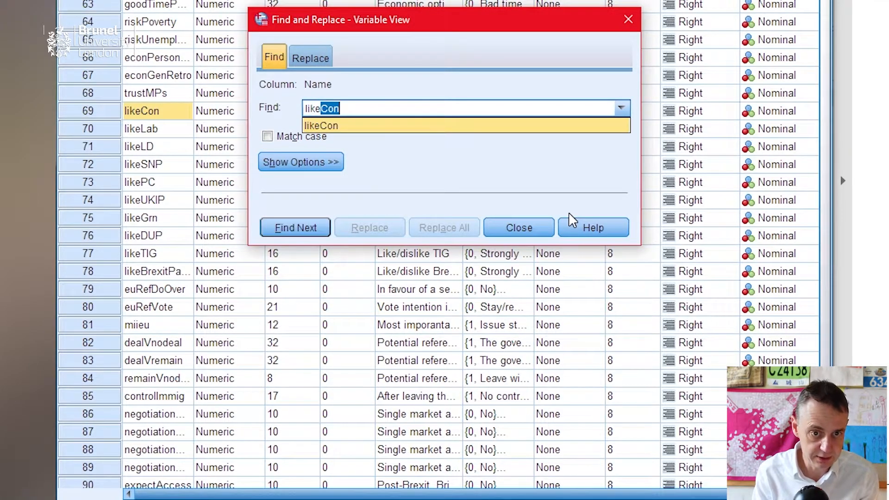
text(Rec)
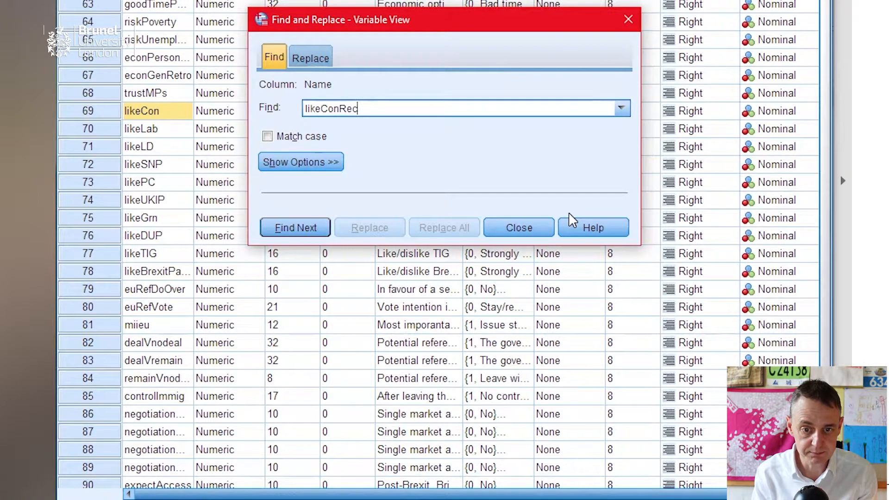
key(Return)
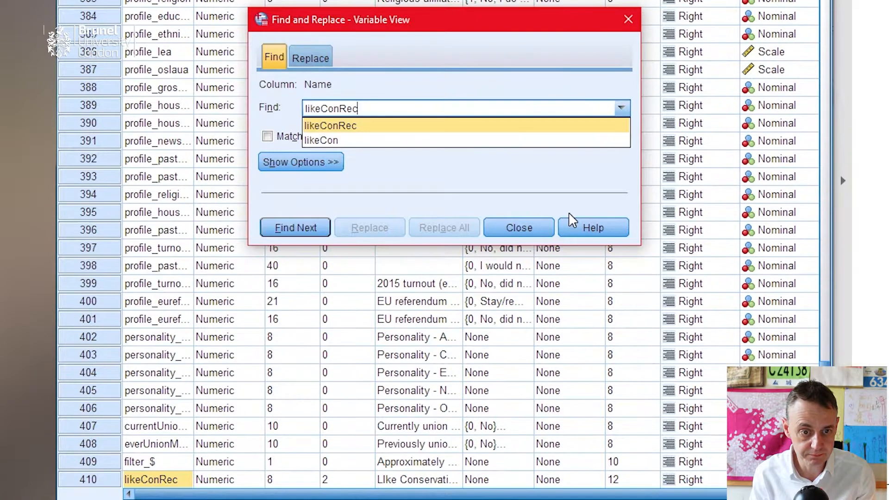
key(Escape)
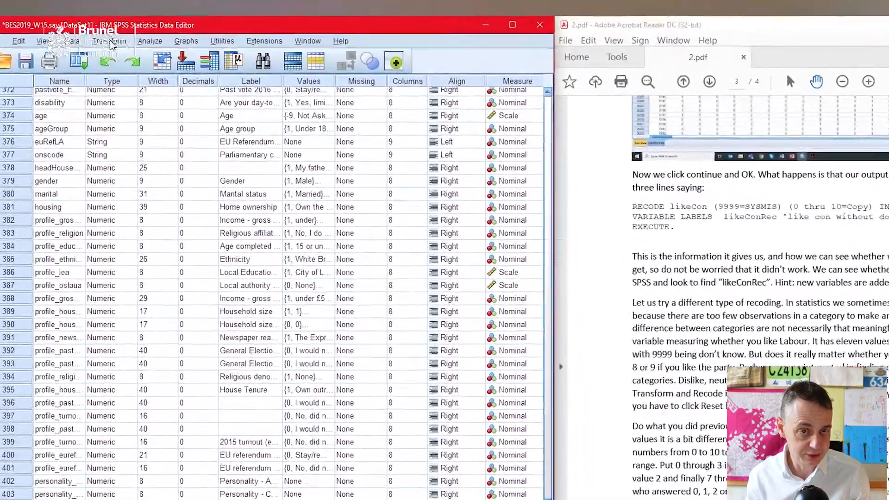
Start Recode into Different Variables again and replace likeCon with likeLab as the input variable
click(98, 21)
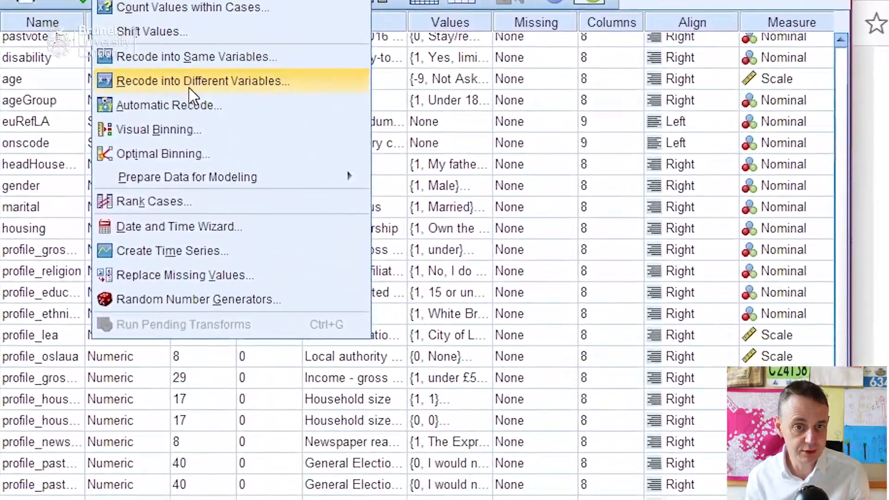
click(190, 87)
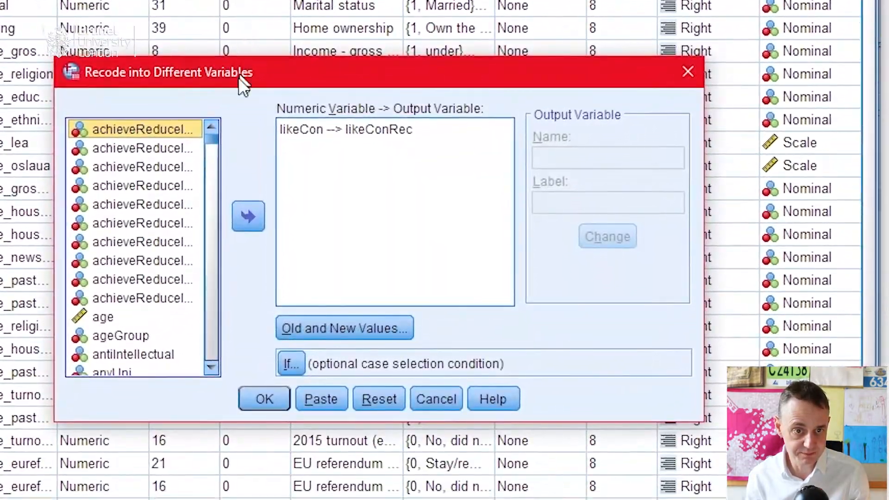
click(351, 129)
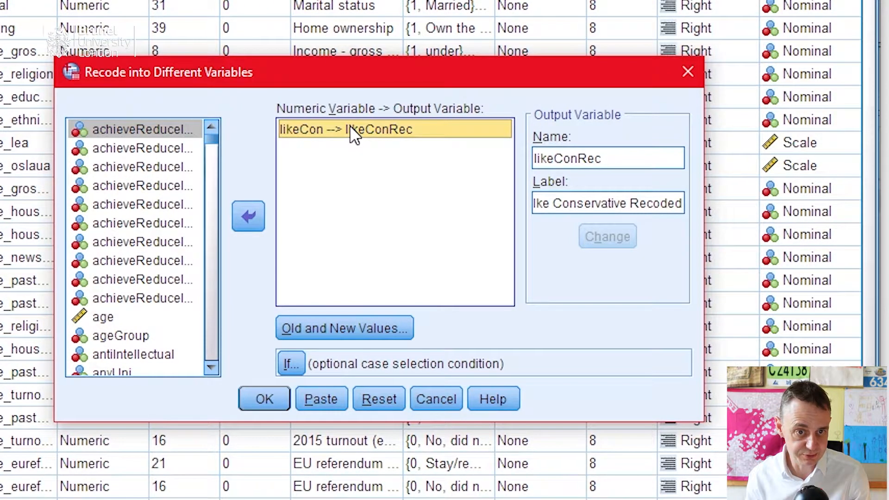
click(255, 216)
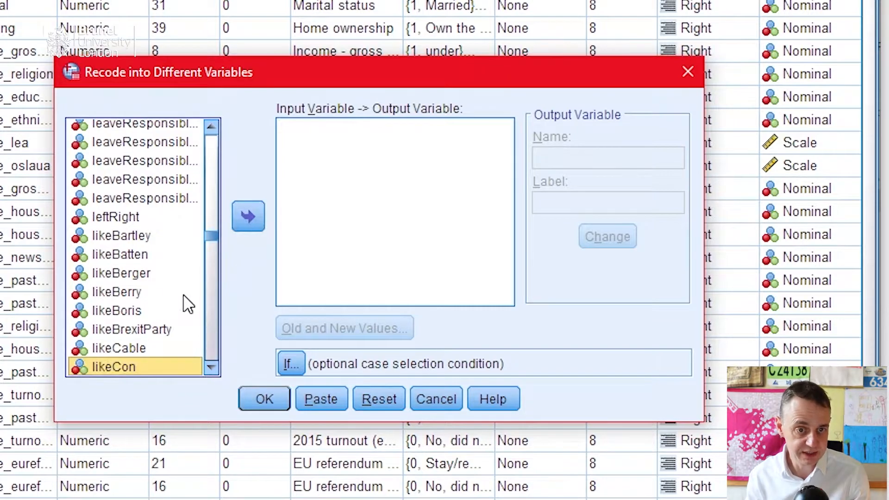
scroll(187, 303, down, 2)
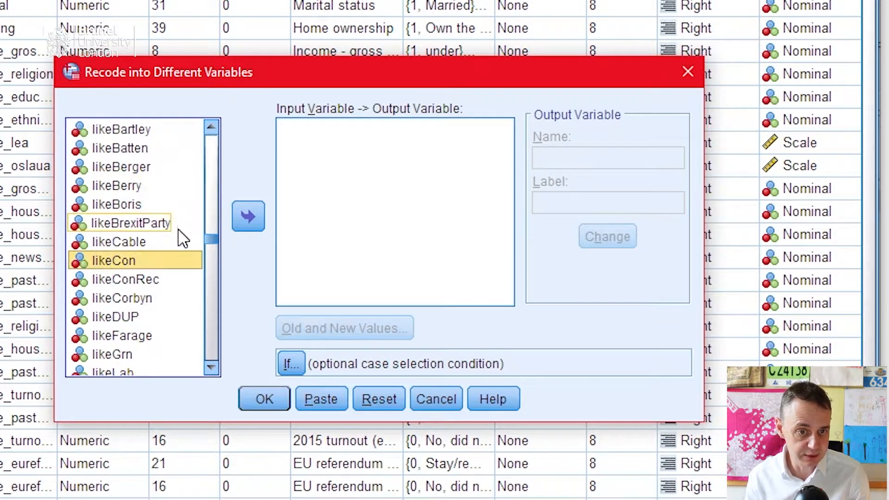
scroll(178, 243, down, 1)
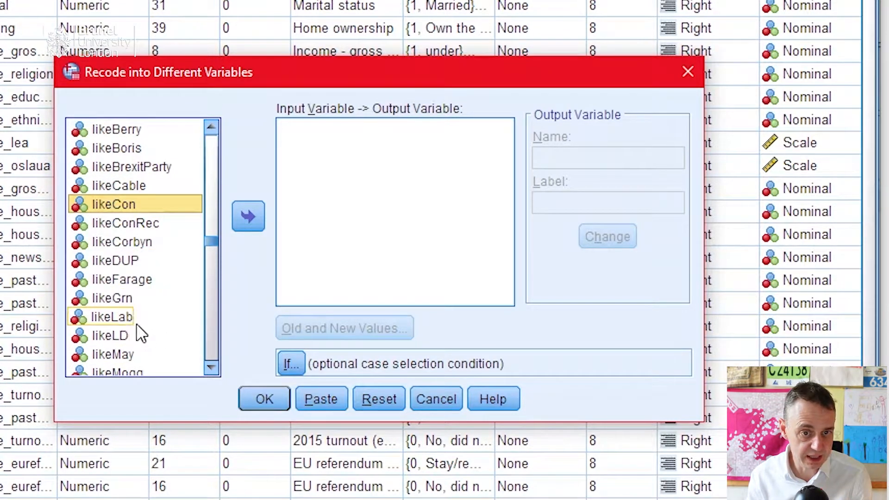
click(125, 319)
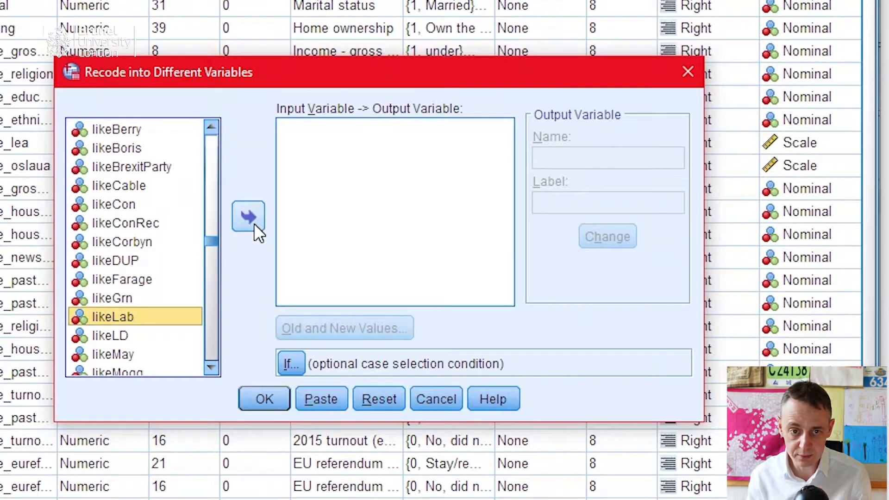
click(248, 217)
click(612, 155)
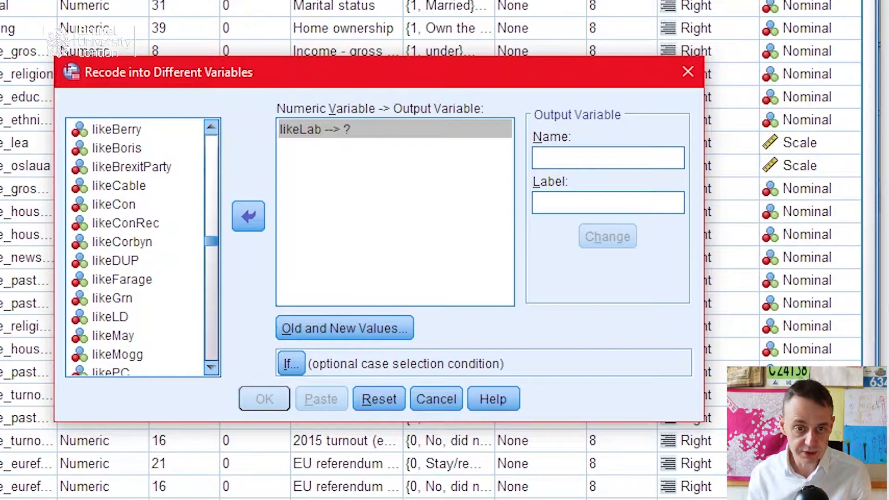
Name the output variable likeLabCat, label it "Like Labour Categorical", and assign it to likeLab
text(like)
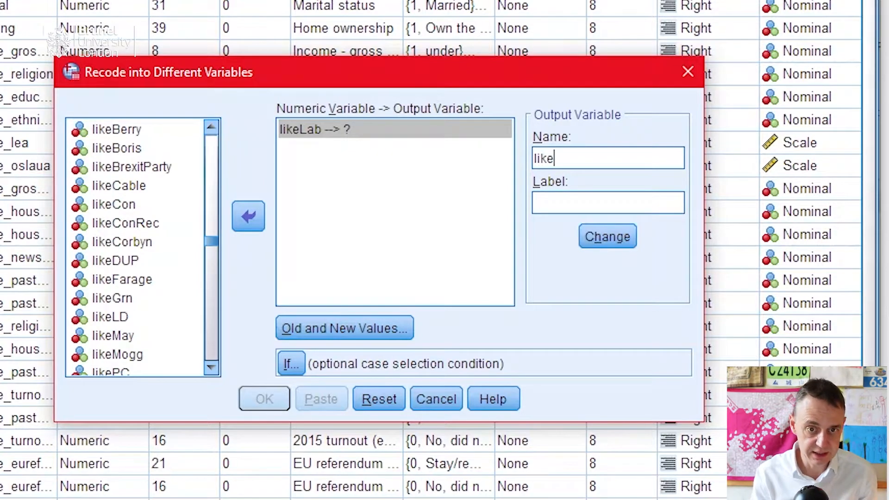
text(LabCat)
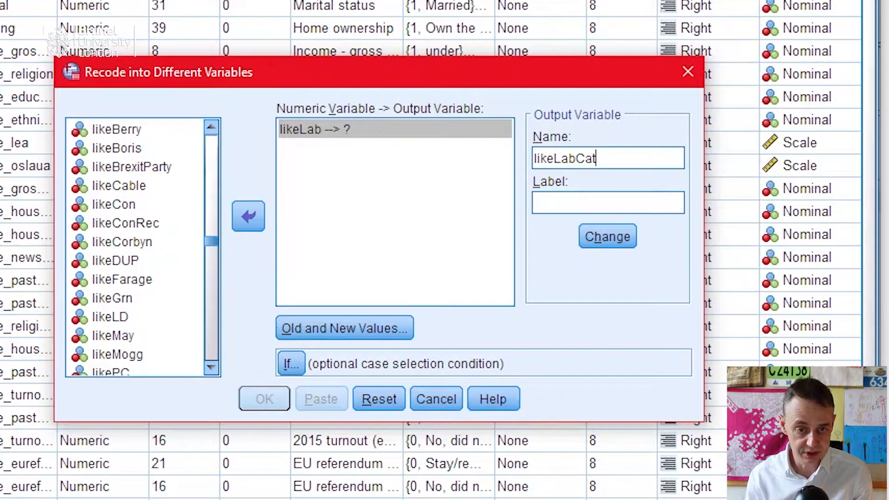
click(656, 203)
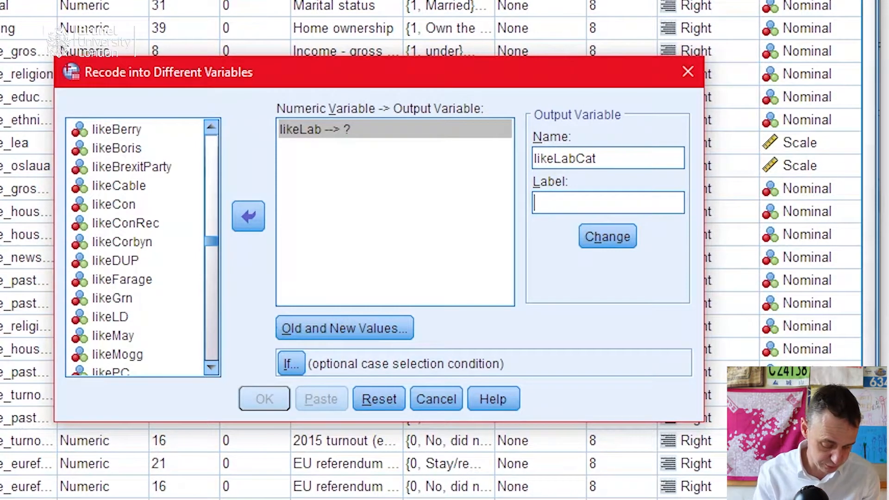
text(Like)
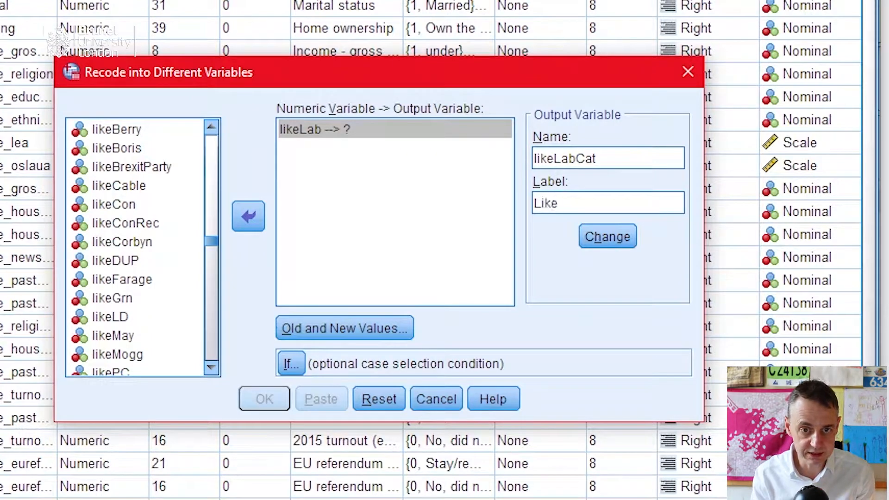
text( Labour )
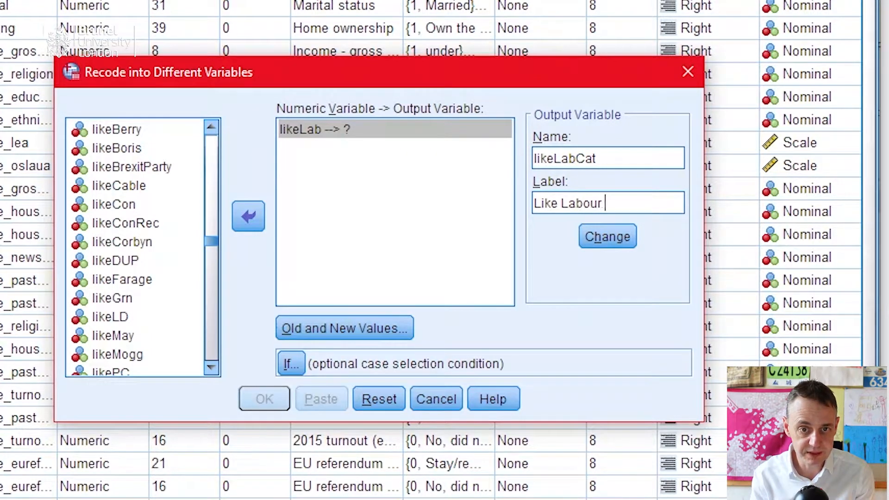
text(Categorical)
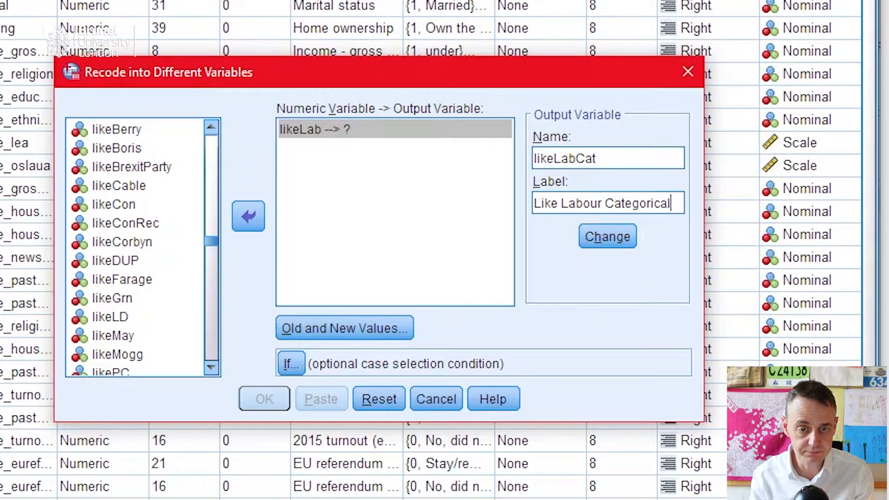
click(606, 242)
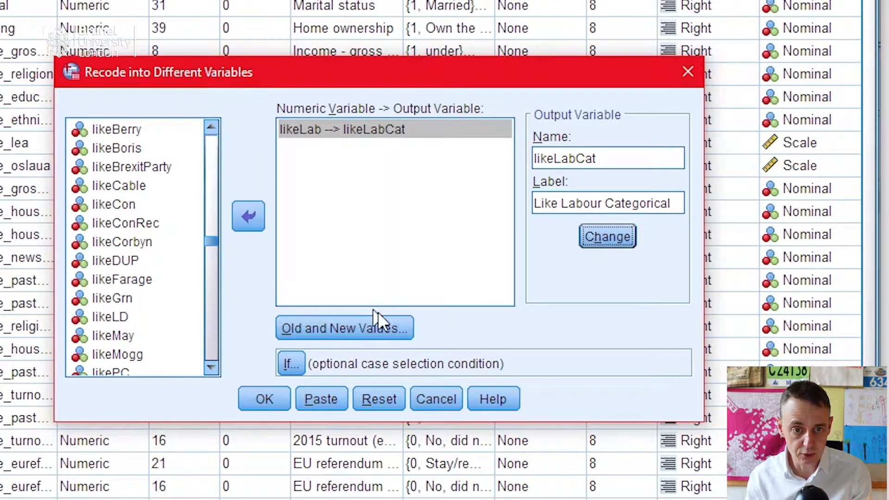
Open the old and new value definitions and remove the rule copying the range 0 through 10
click(365, 324)
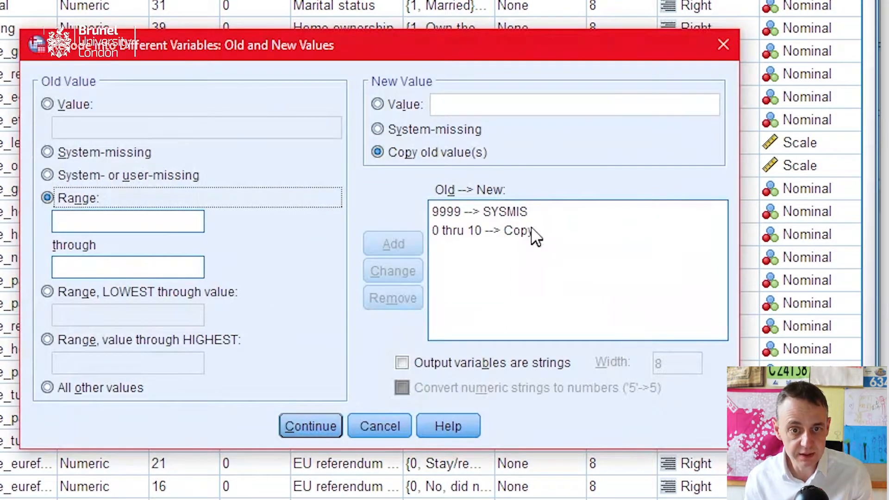
click(527, 245)
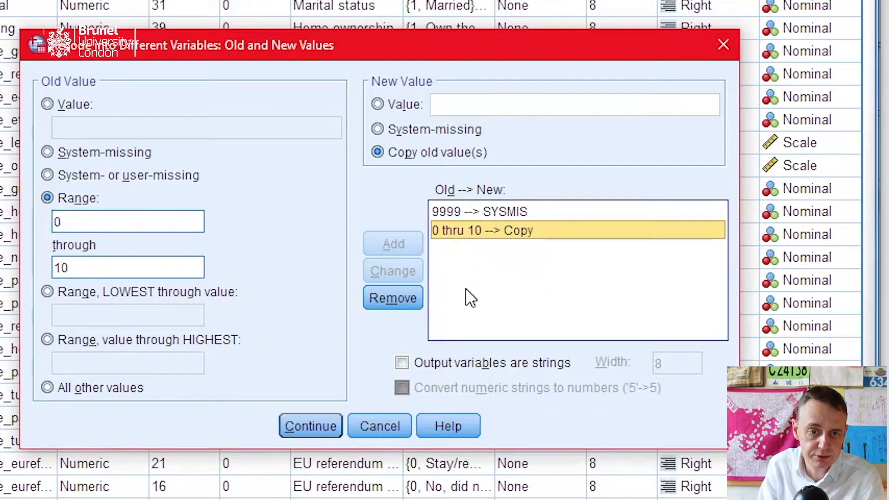
click(411, 301)
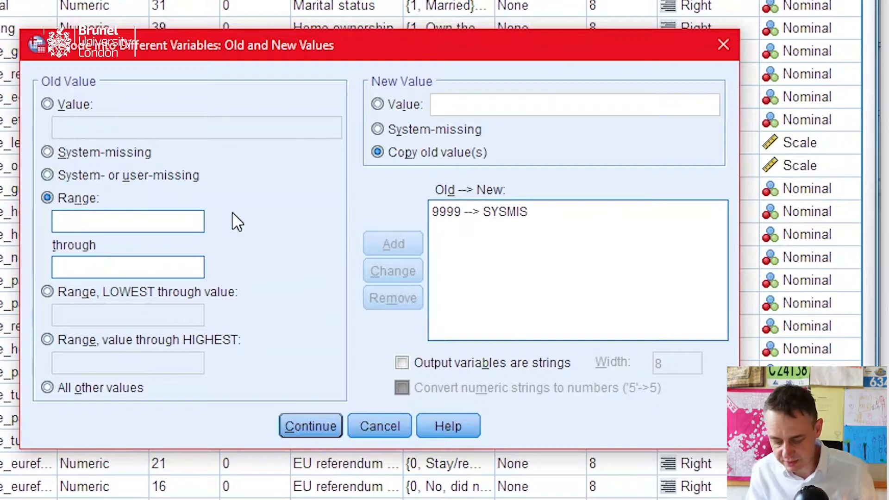
Add a rule recoding the old value range 0 through 3 to the new value 1
text(0)
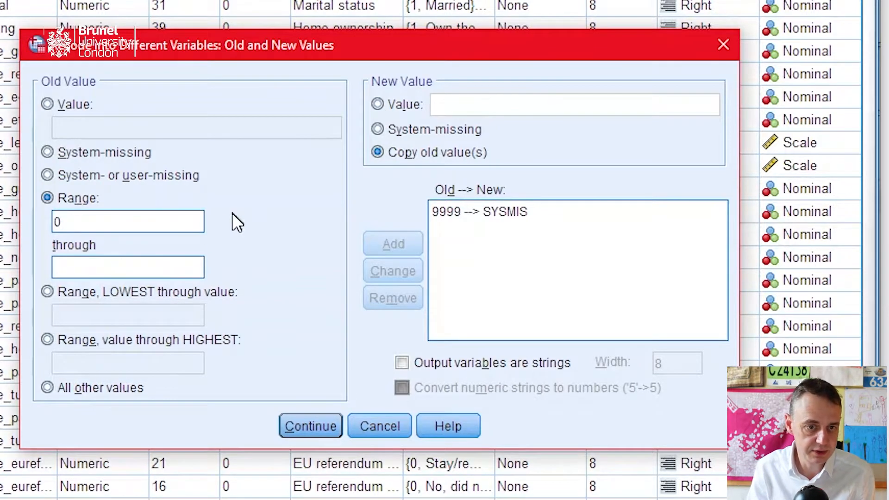
click(160, 267)
text(3)
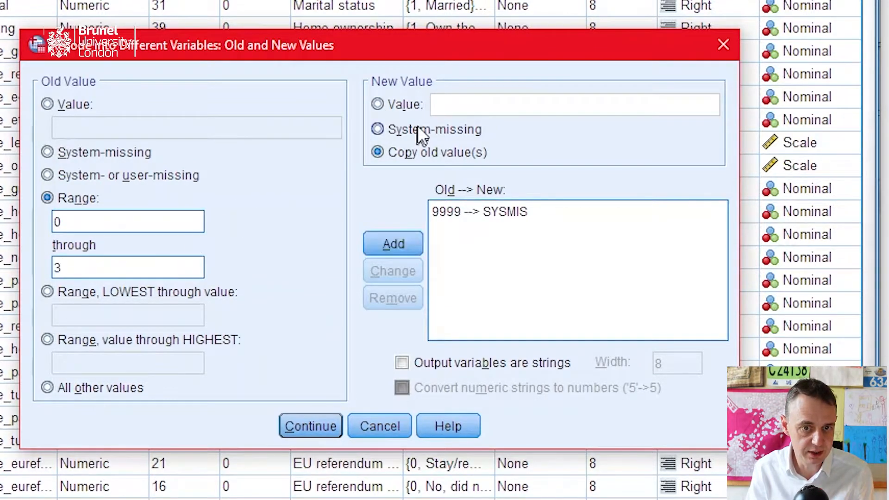
click(379, 102)
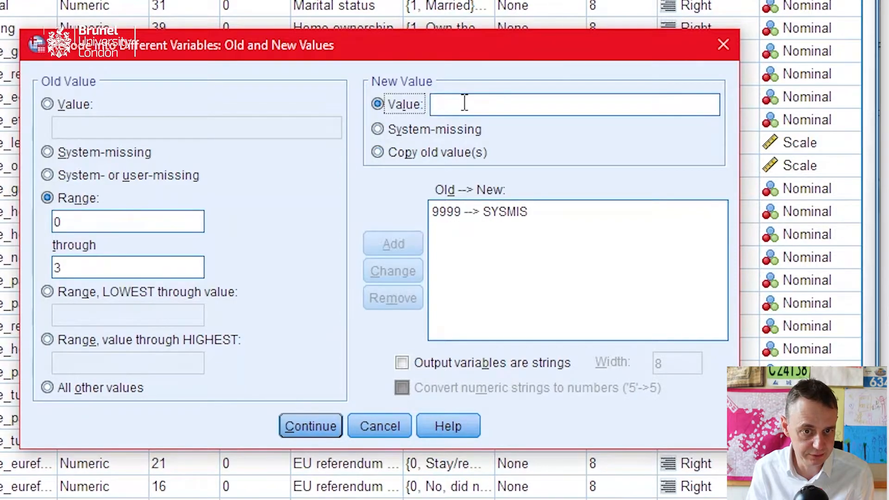
click(464, 103)
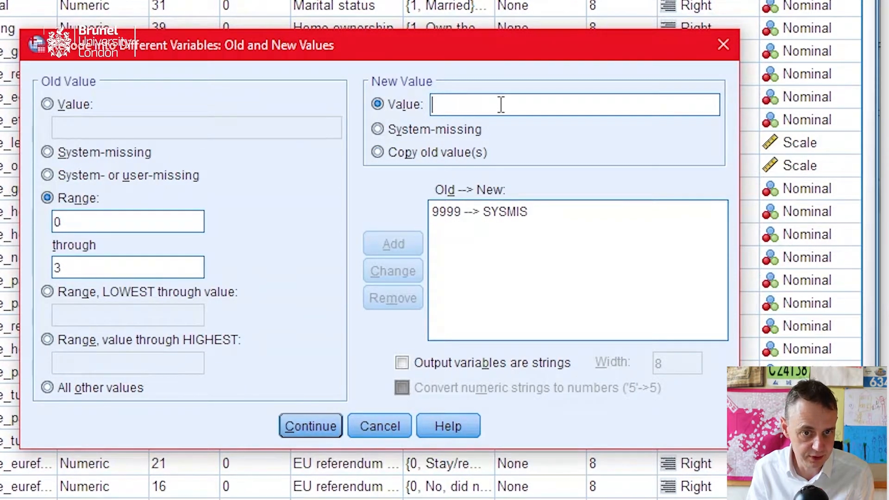
text(1)
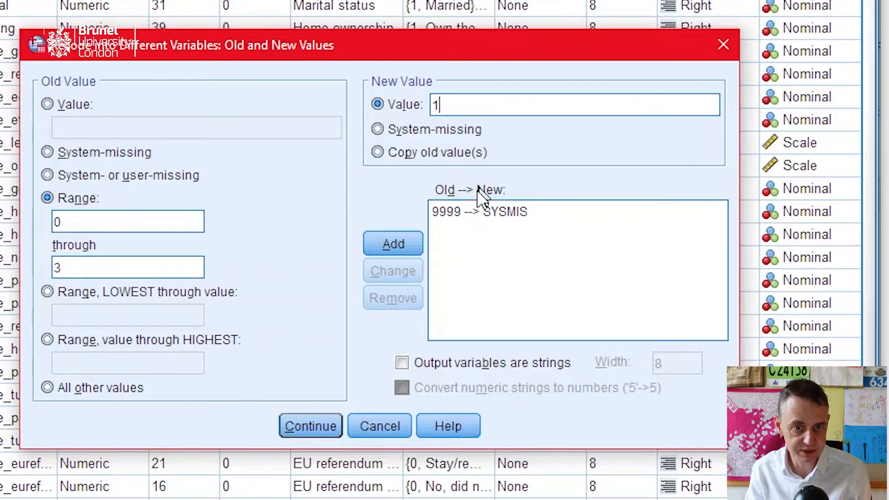
click(390, 240)
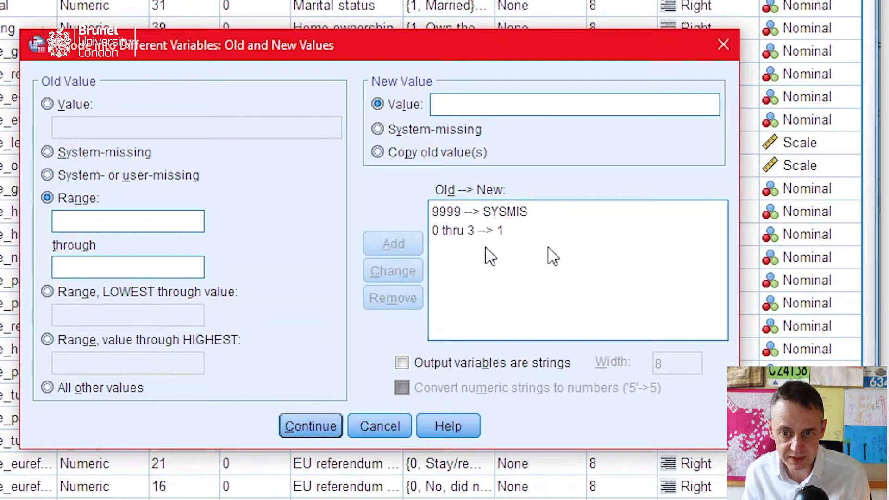
Add a rule recoding the old value range 4 through 6 to the new value 2
click(118, 225)
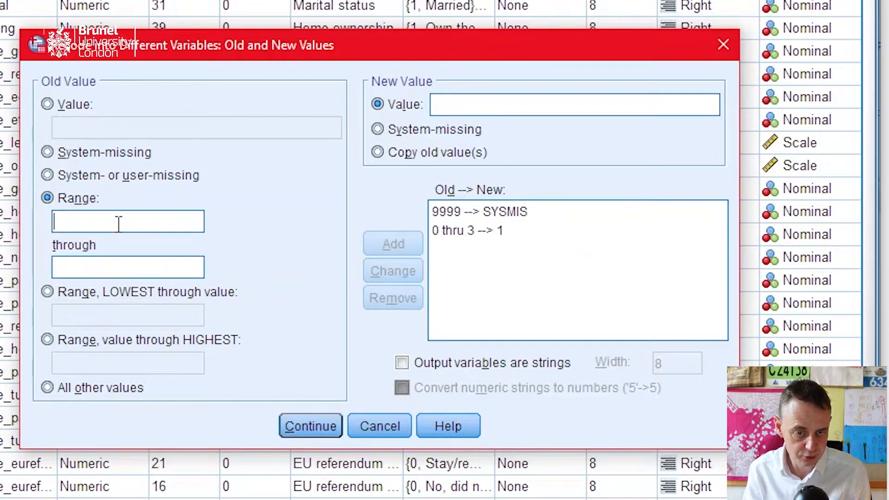
text(4)
click(145, 274)
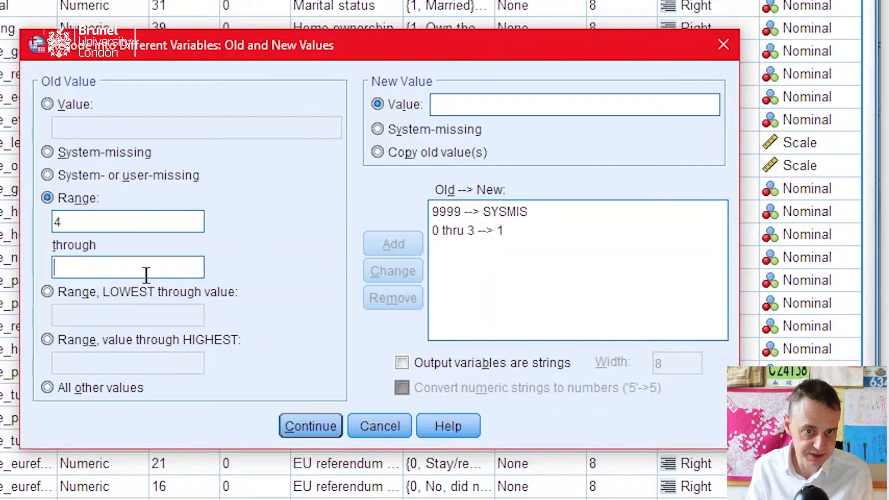
text(6)
click(444, 109)
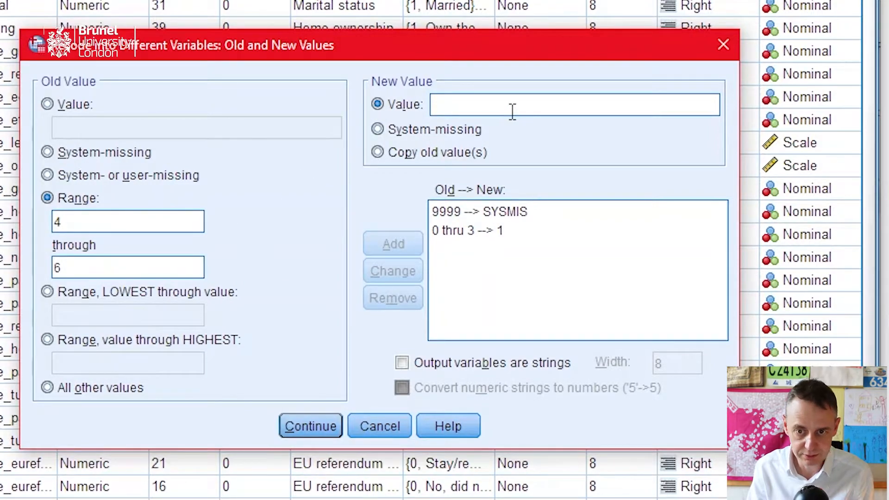
text(2)
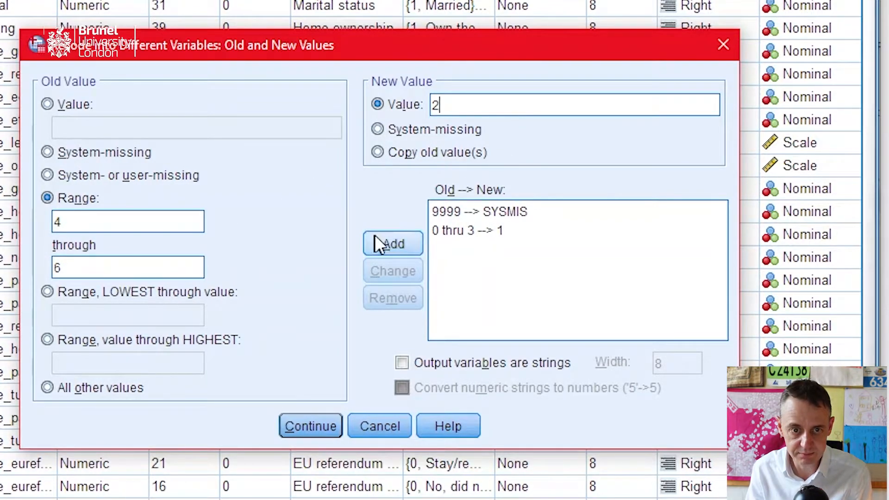
click(391, 245)
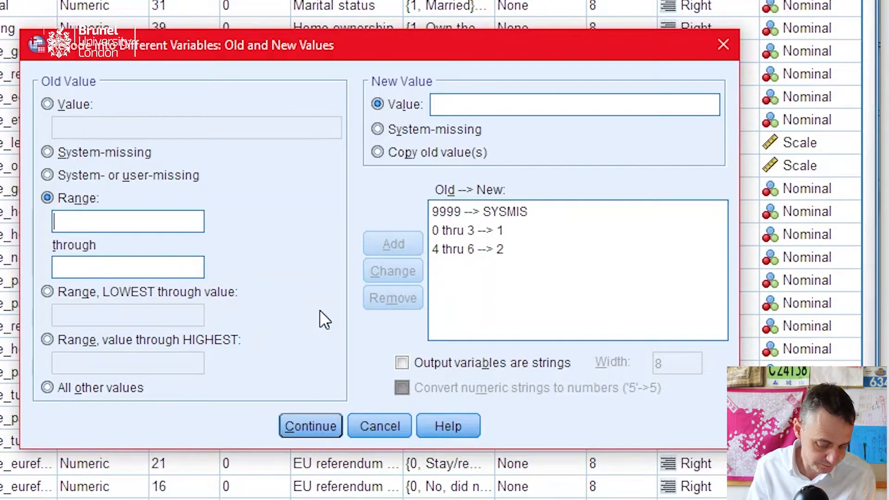
Add a rule recoding the old value range 7 through 10 to the new value 3
text(7)
click(114, 269)
text(10)
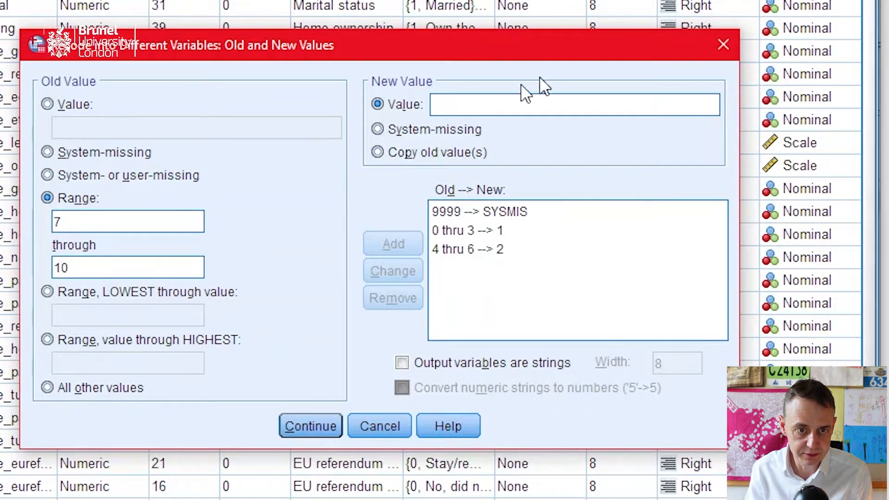
click(547, 104)
text(3)
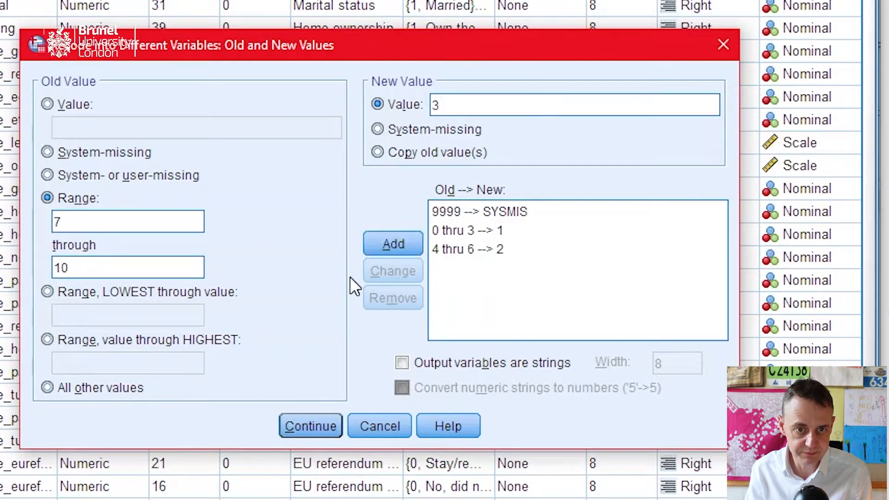
click(398, 249)
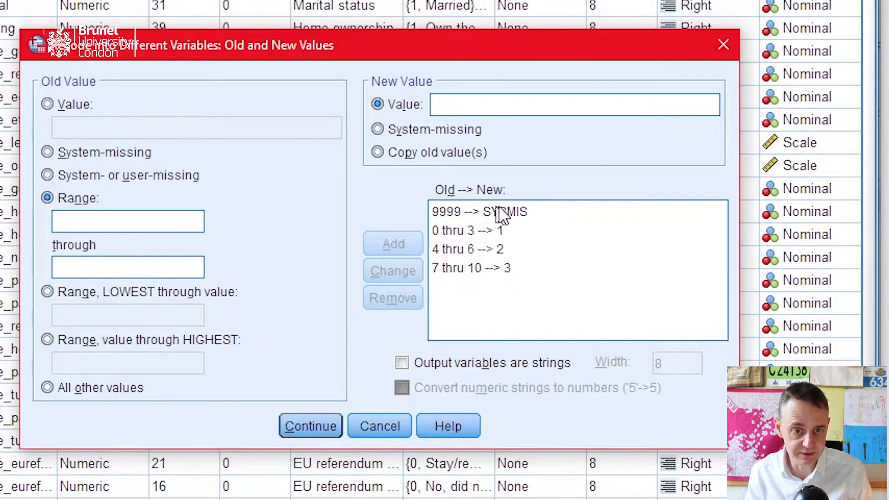
Review the list of recoding rules, accept them, and run the recode of likeLab into likeLabCat
click(529, 212)
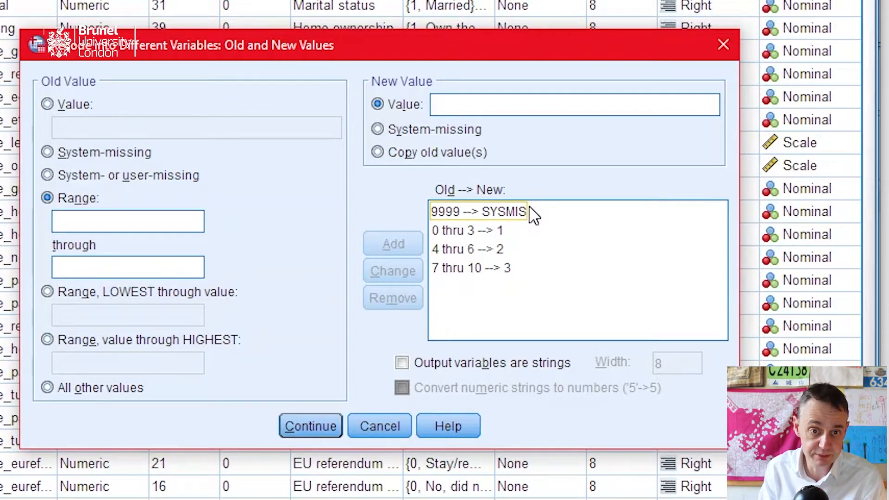
click(532, 230)
click(523, 250)
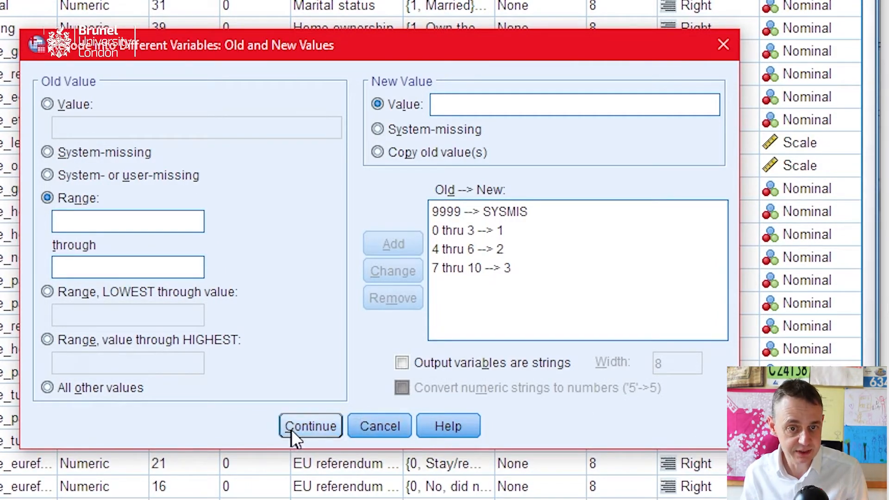
click(309, 426)
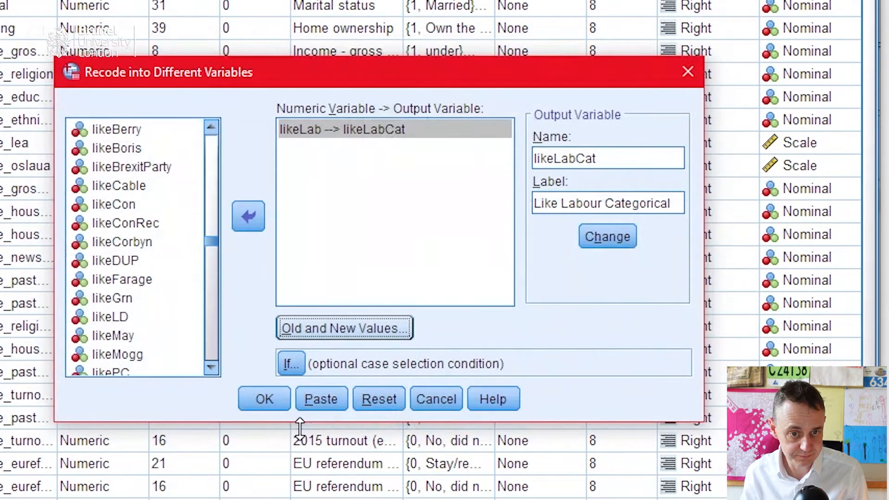
click(264, 399)
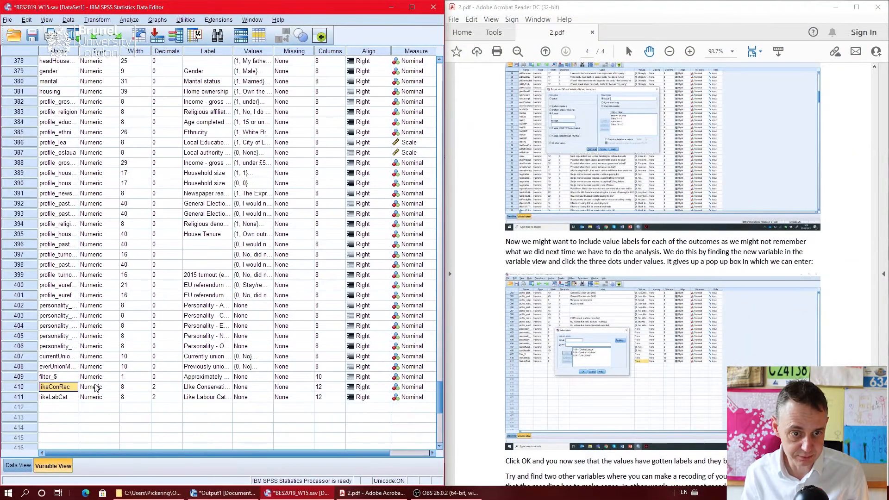
Open the value labels of likeLabCat and add the label "Dislike Labour" for the value 1
click(55, 398)
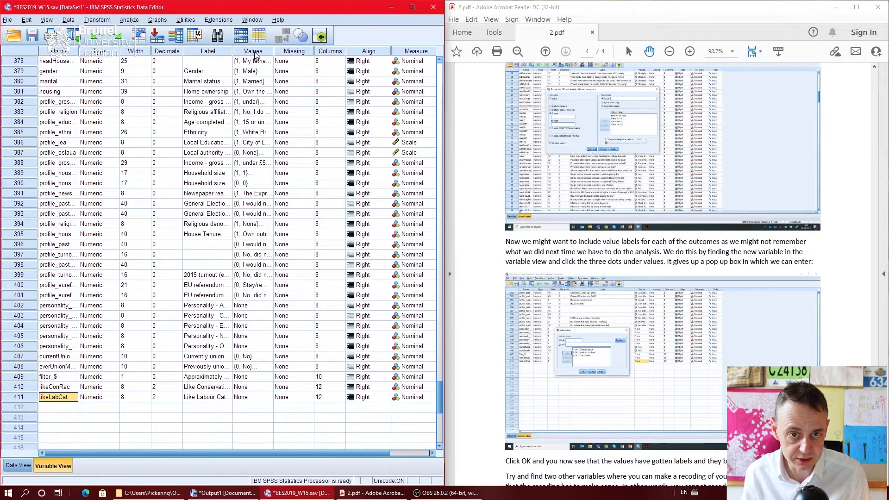
click(254, 398)
click(268, 397)
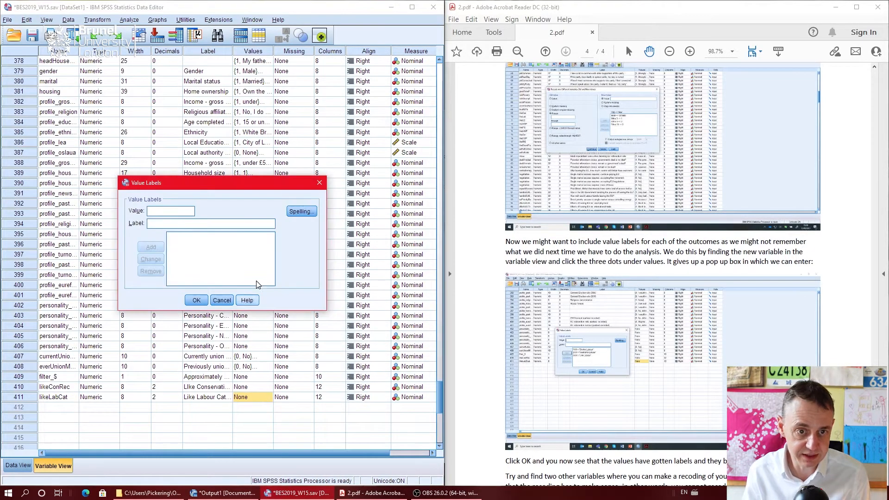
drag(231, 184, 283, 196)
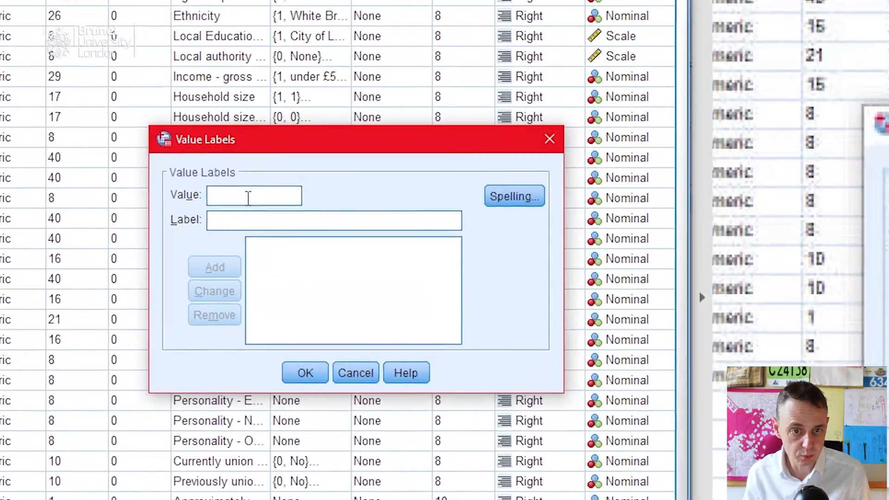
text(1)
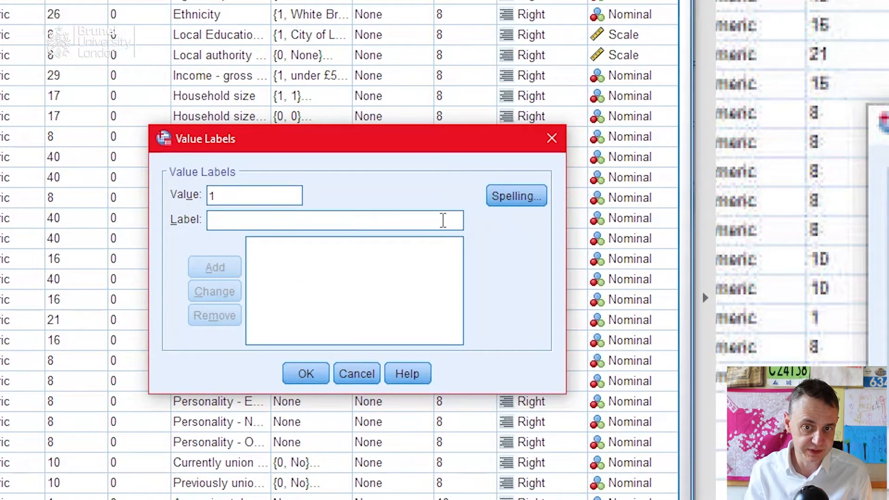
click(443, 220)
text(Dis)
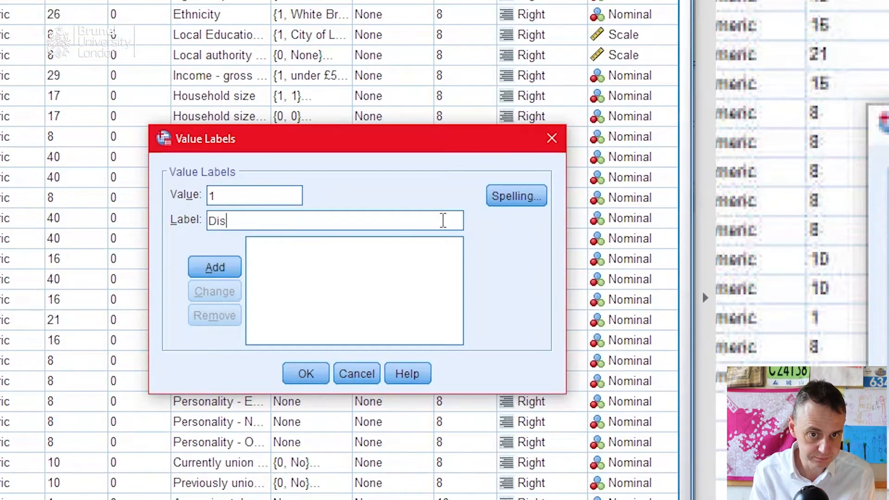
text(like Labour)
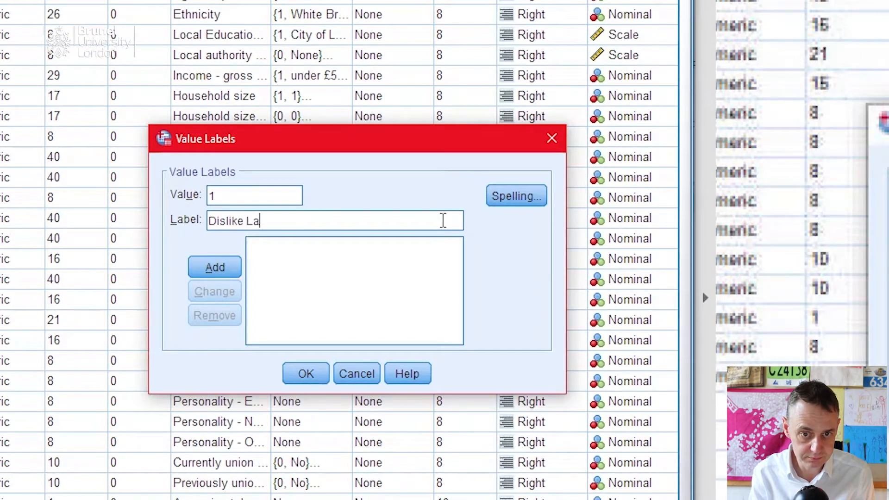
click(225, 264)
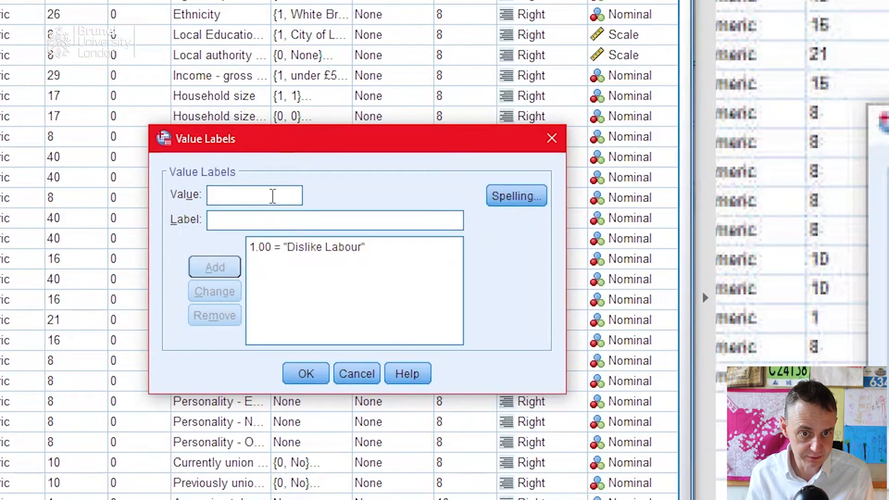
Add the value label "Neutral to Labour" for the value 2 of likeLabCat
click(299, 222)
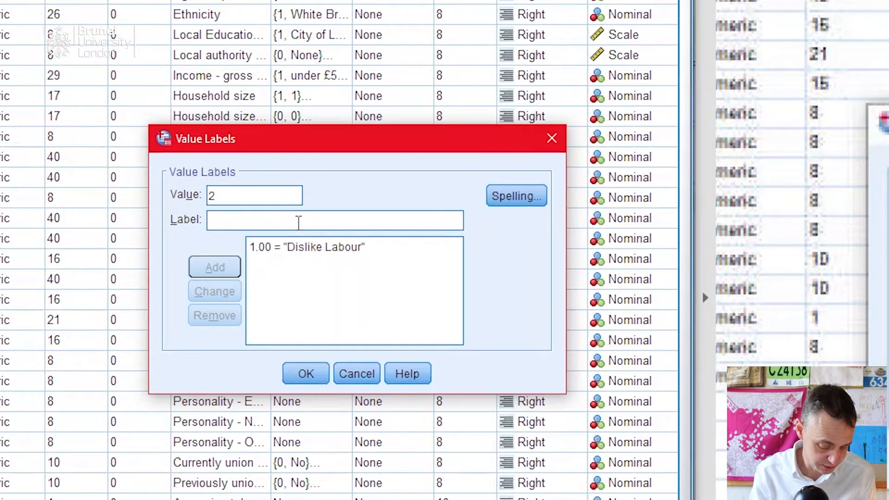
text(Neutral to )
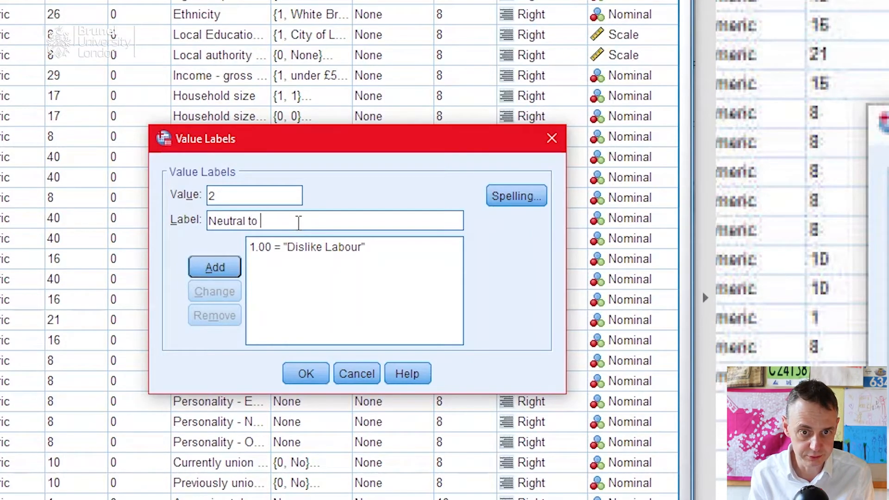
text(Labour)
click(230, 269)
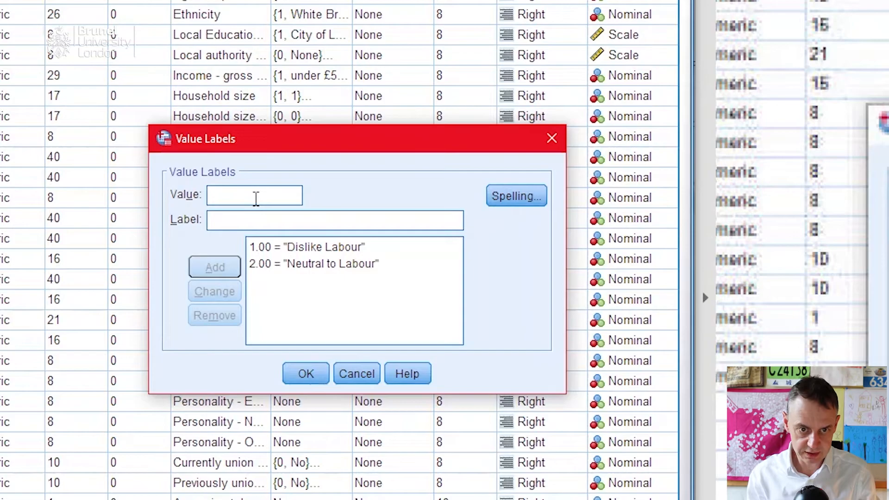
Add the value label "Like Labour" for the value 3 and accept the value labels of likeLabCat
text(3)
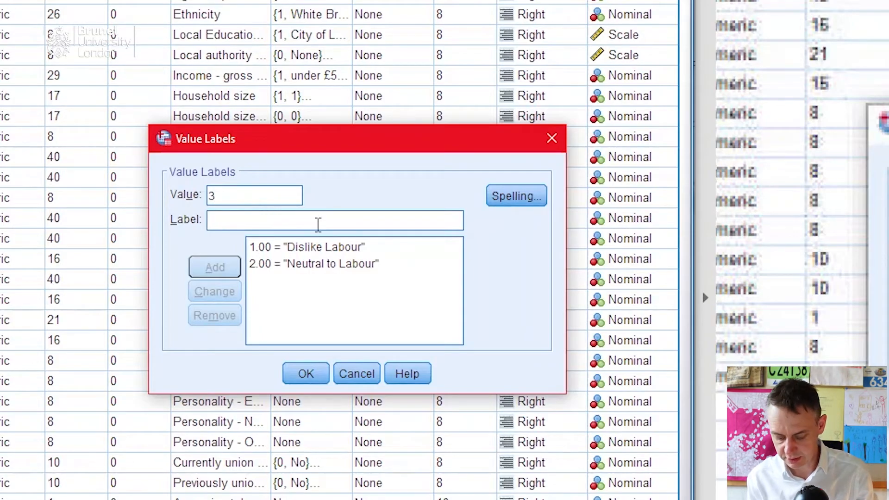
text(Like L)
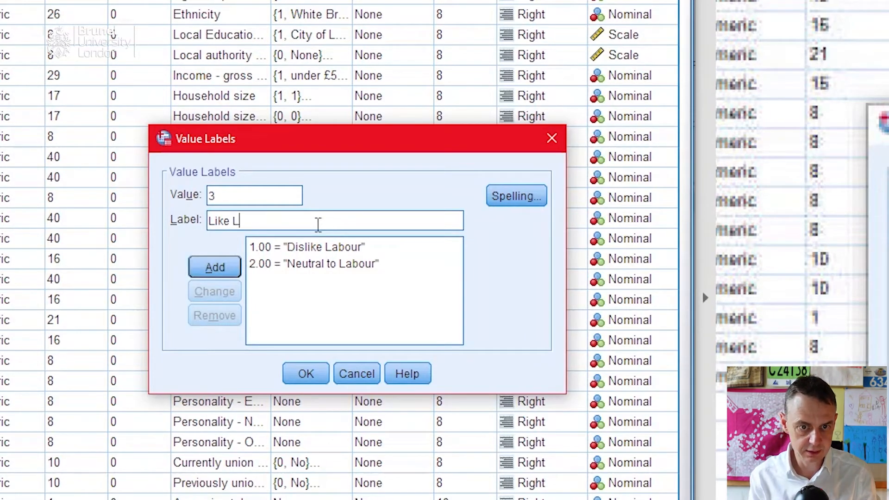
text(abour)
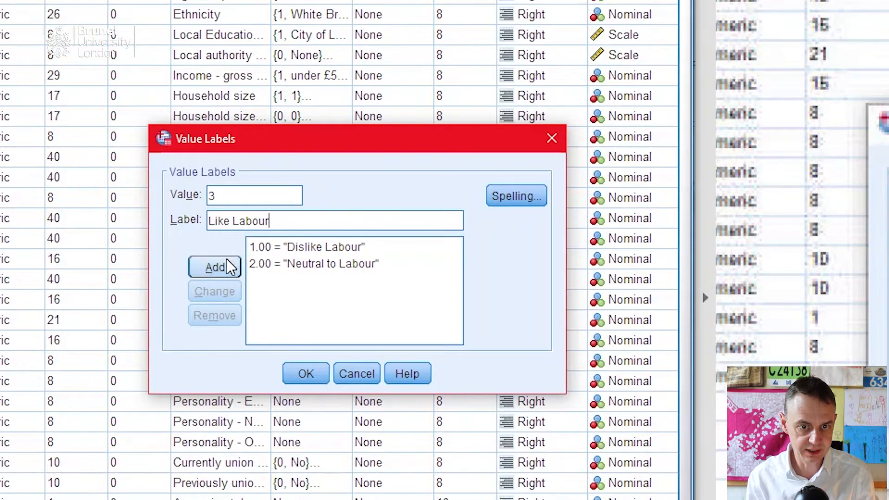
click(229, 267)
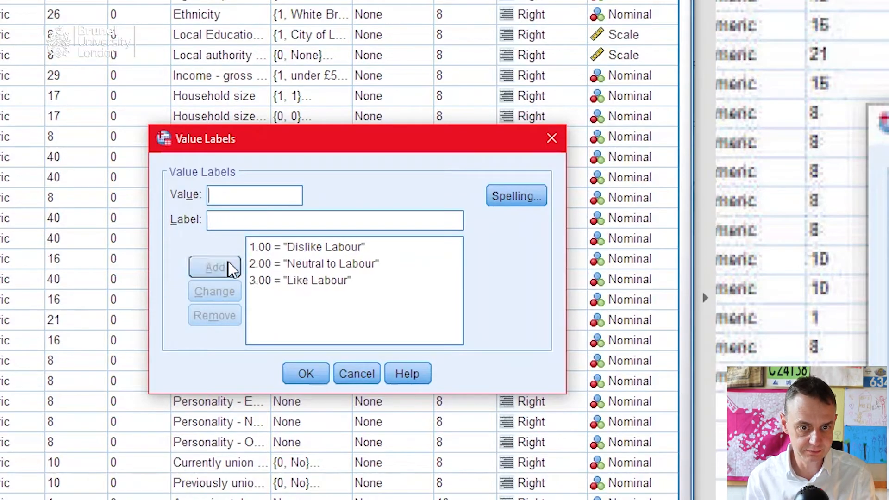
click(316, 374)
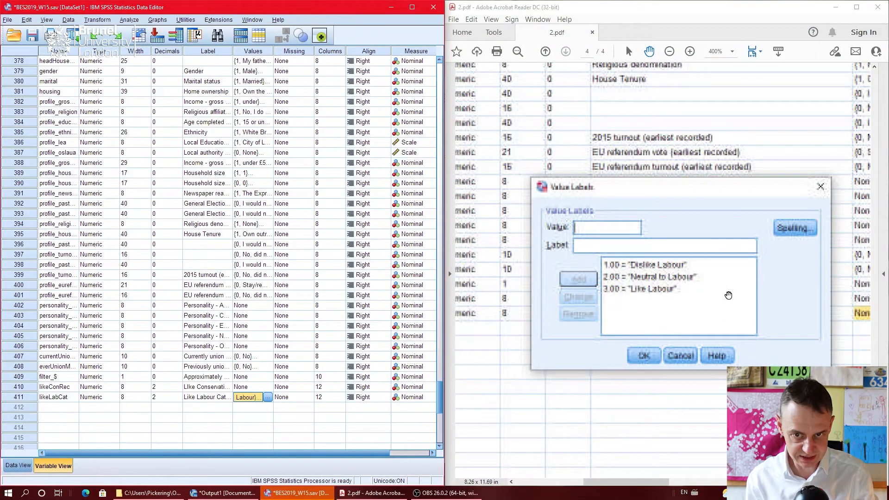
Switch to the 2.pdf worksheet in Adobe Acrobat Reader and read the instructions following the Value Labels screenshot
click(726, 294)
scroll(725, 294, down, 3)
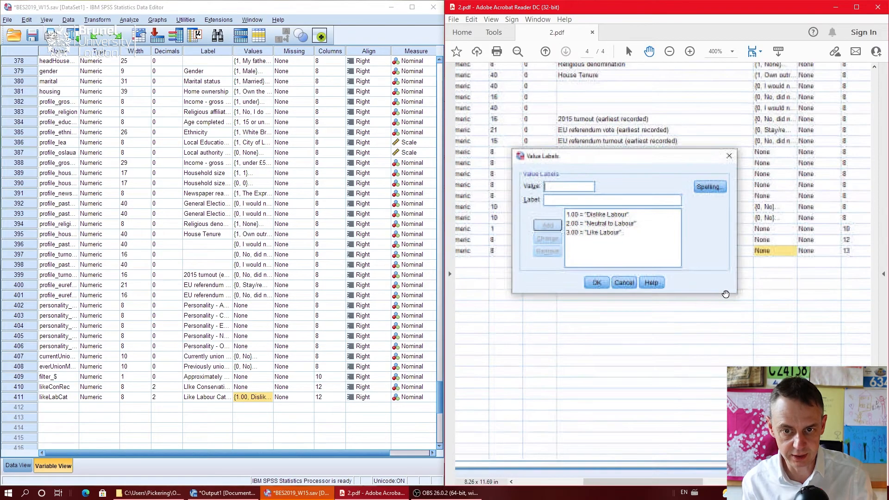
scroll(725, 294, down, 3)
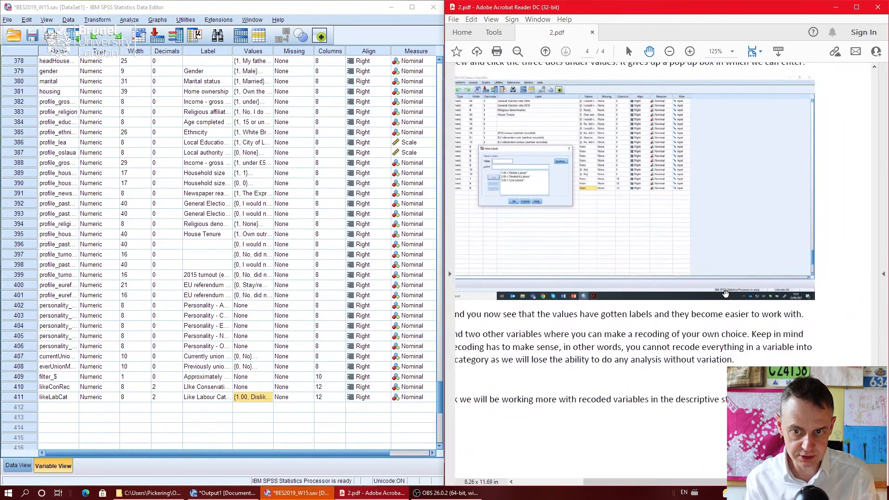